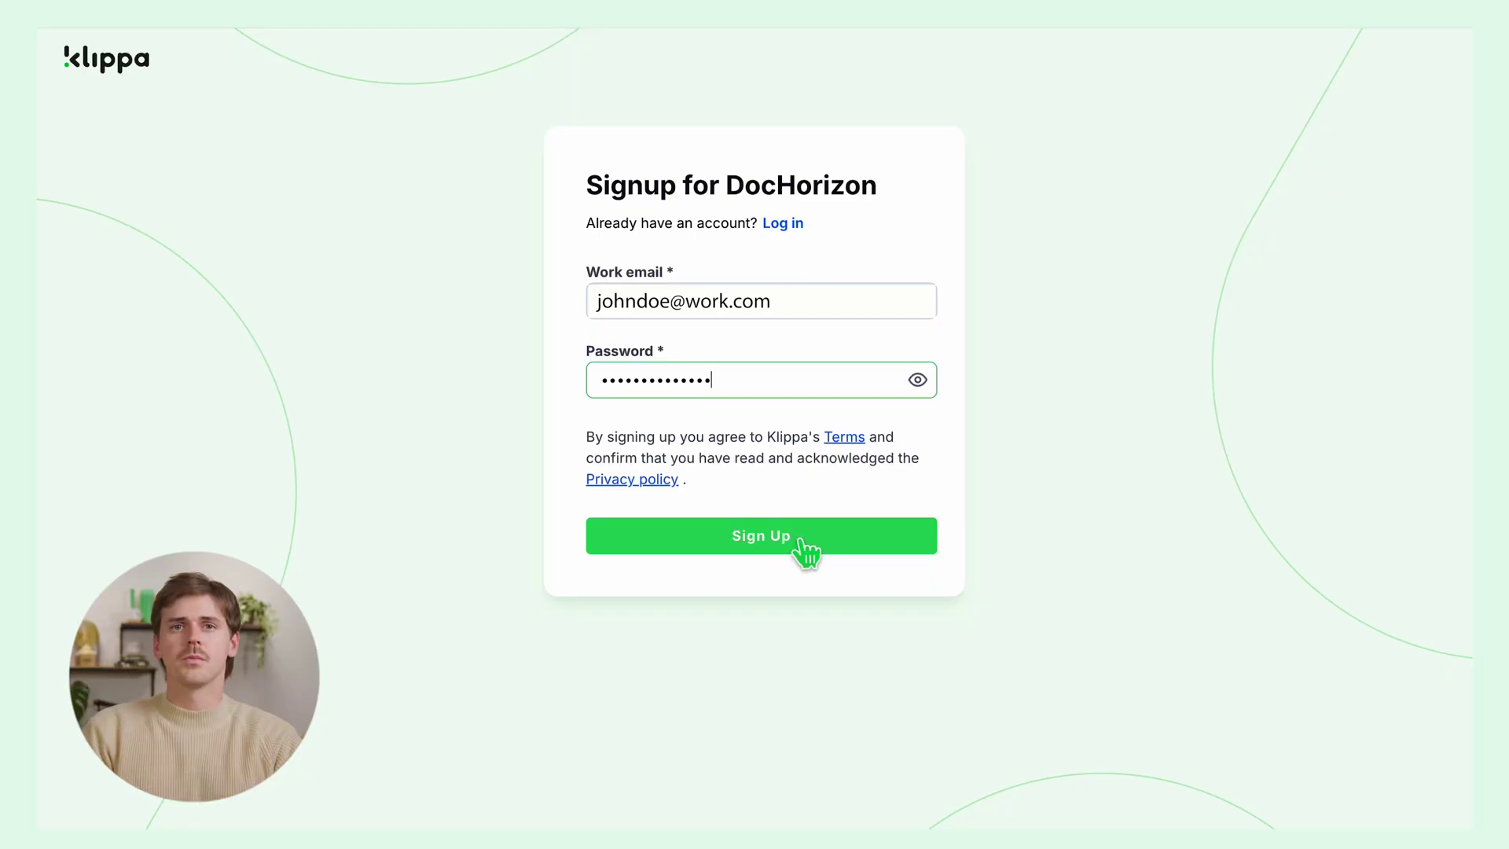
Sign up, enter the user's full name, and continue past the company details
{"action": "left_click", "coordinate": [805, 550]}
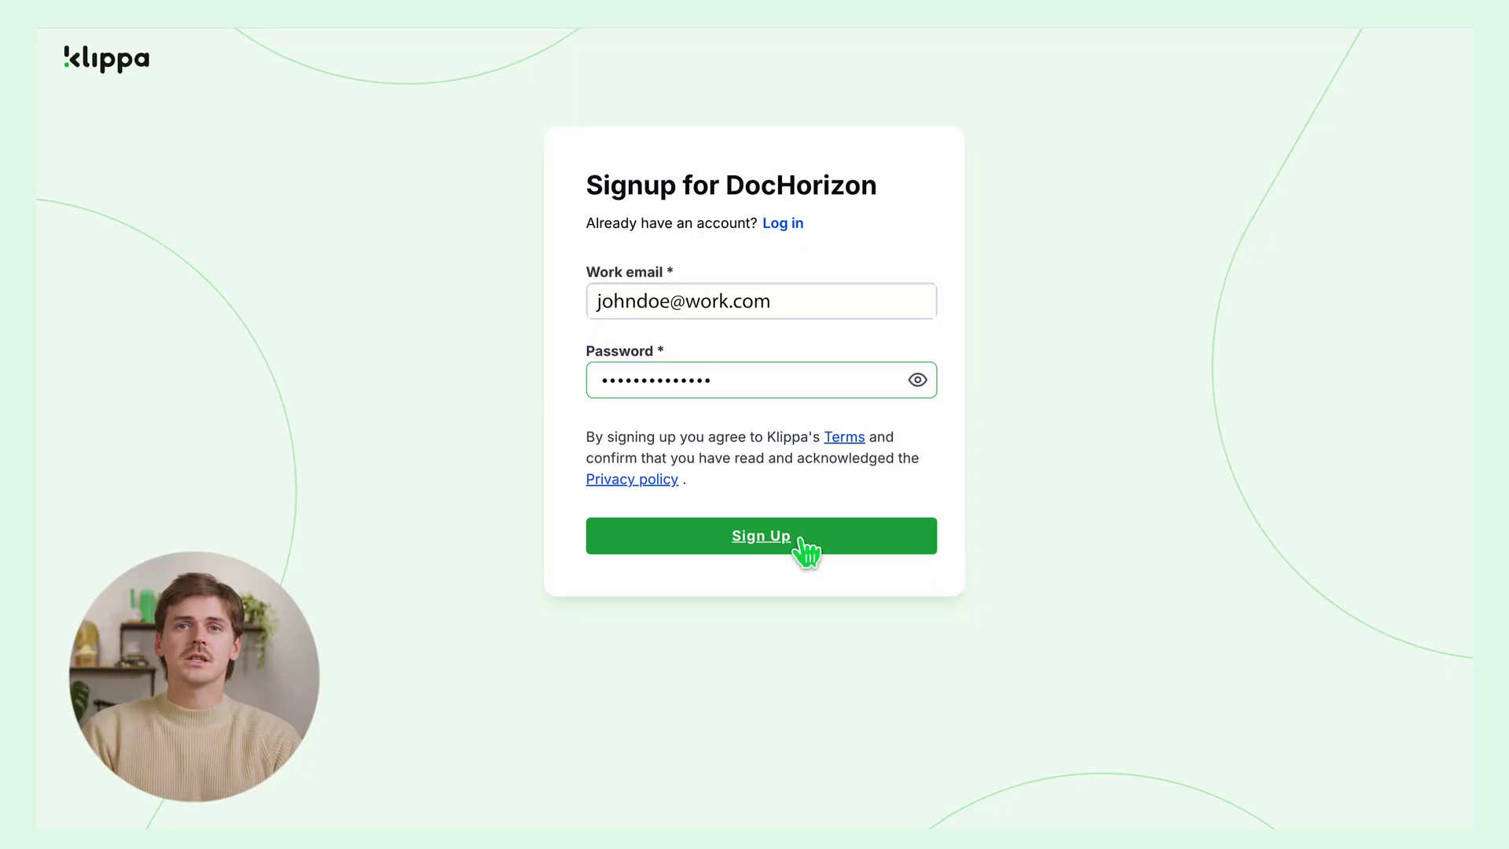
{"action": "type", "text": "John Doe"}
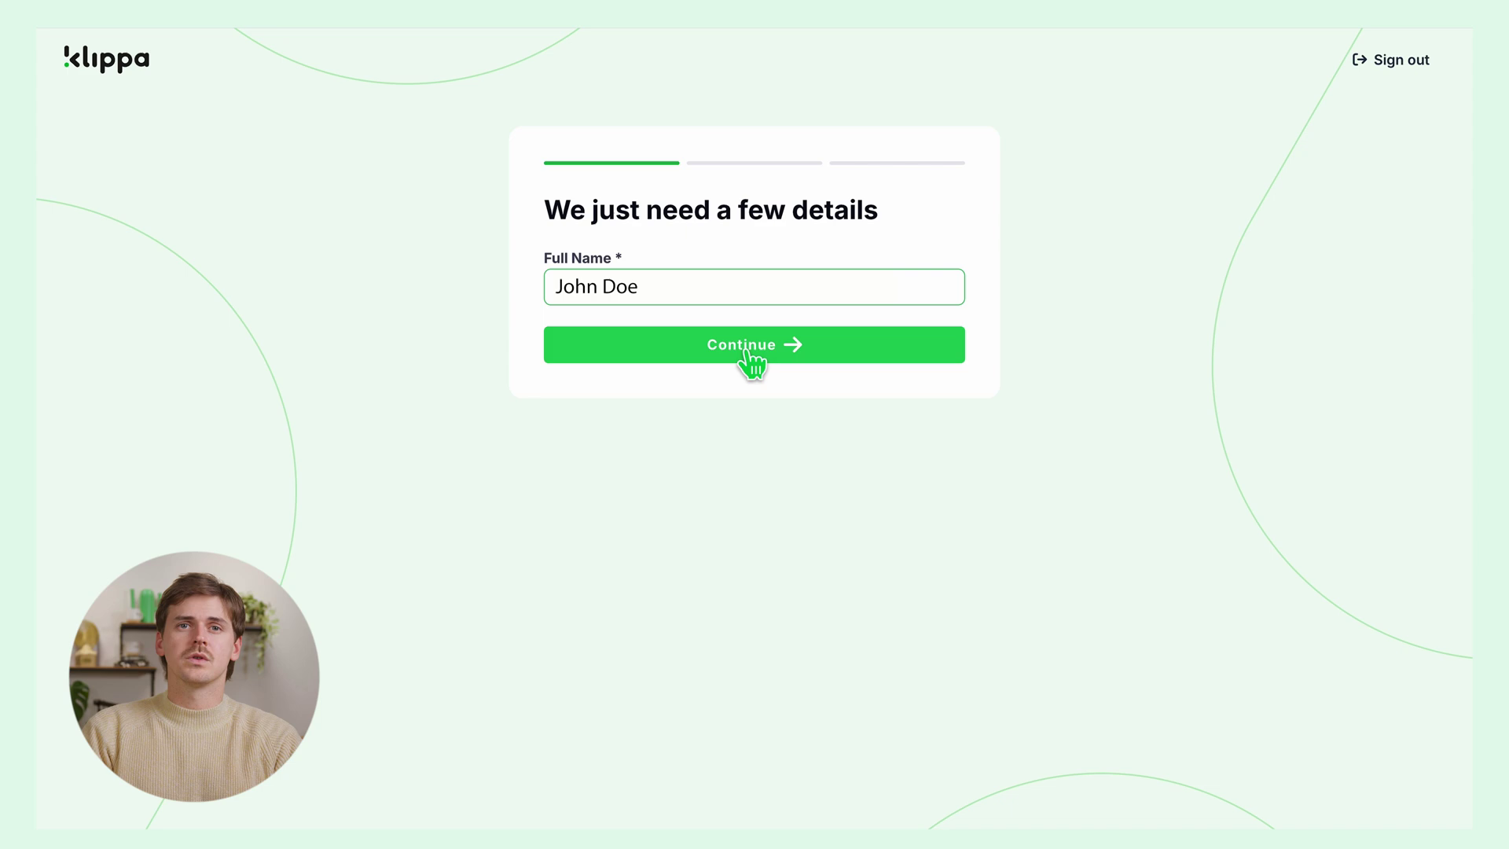
{"action": "left_click", "coordinate": [750, 352]}
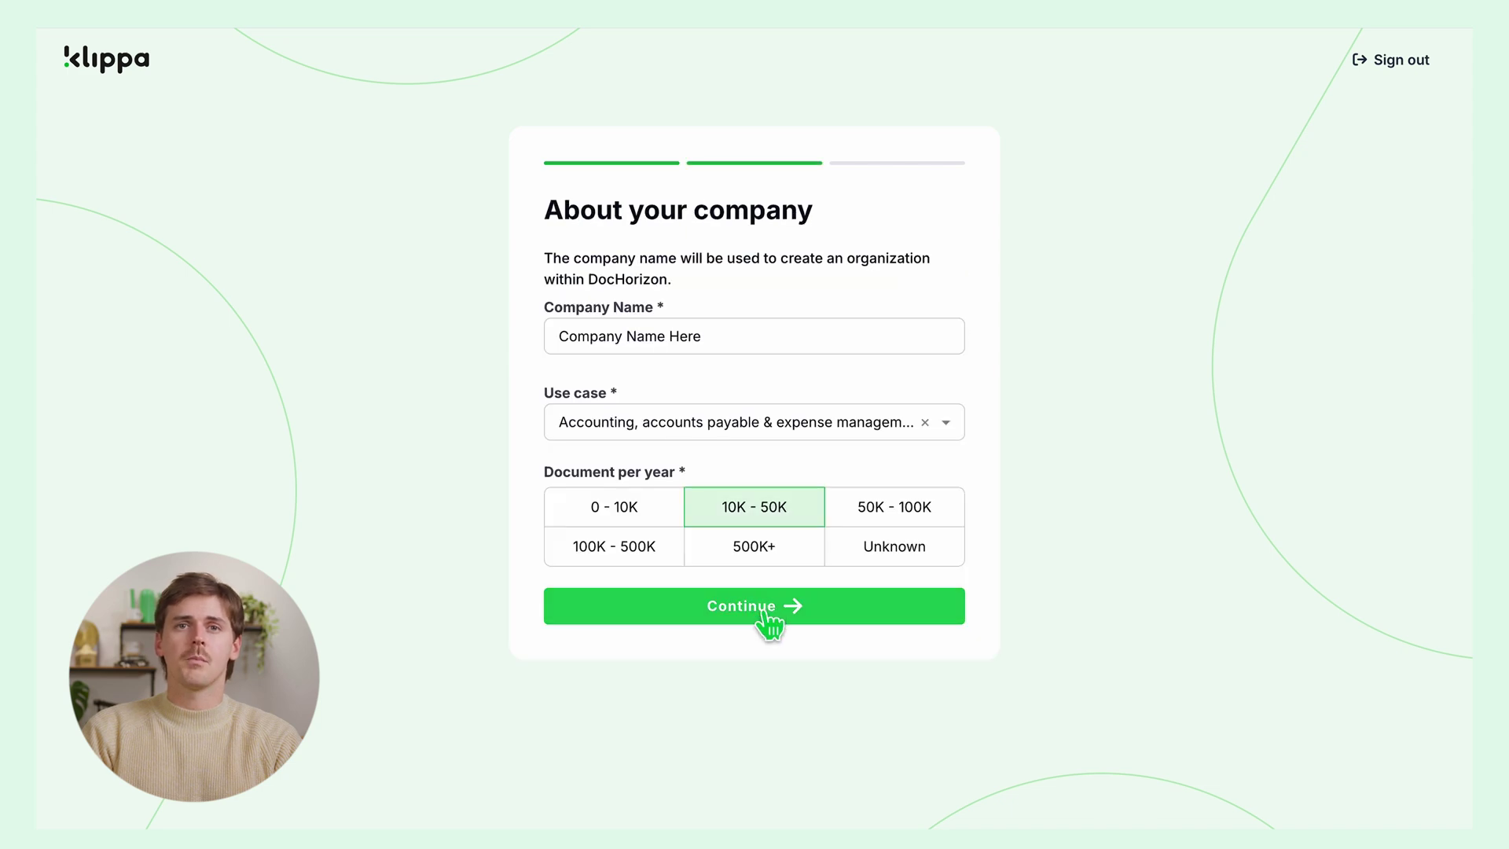
{"action": "left_click", "coordinate": [763, 611]}
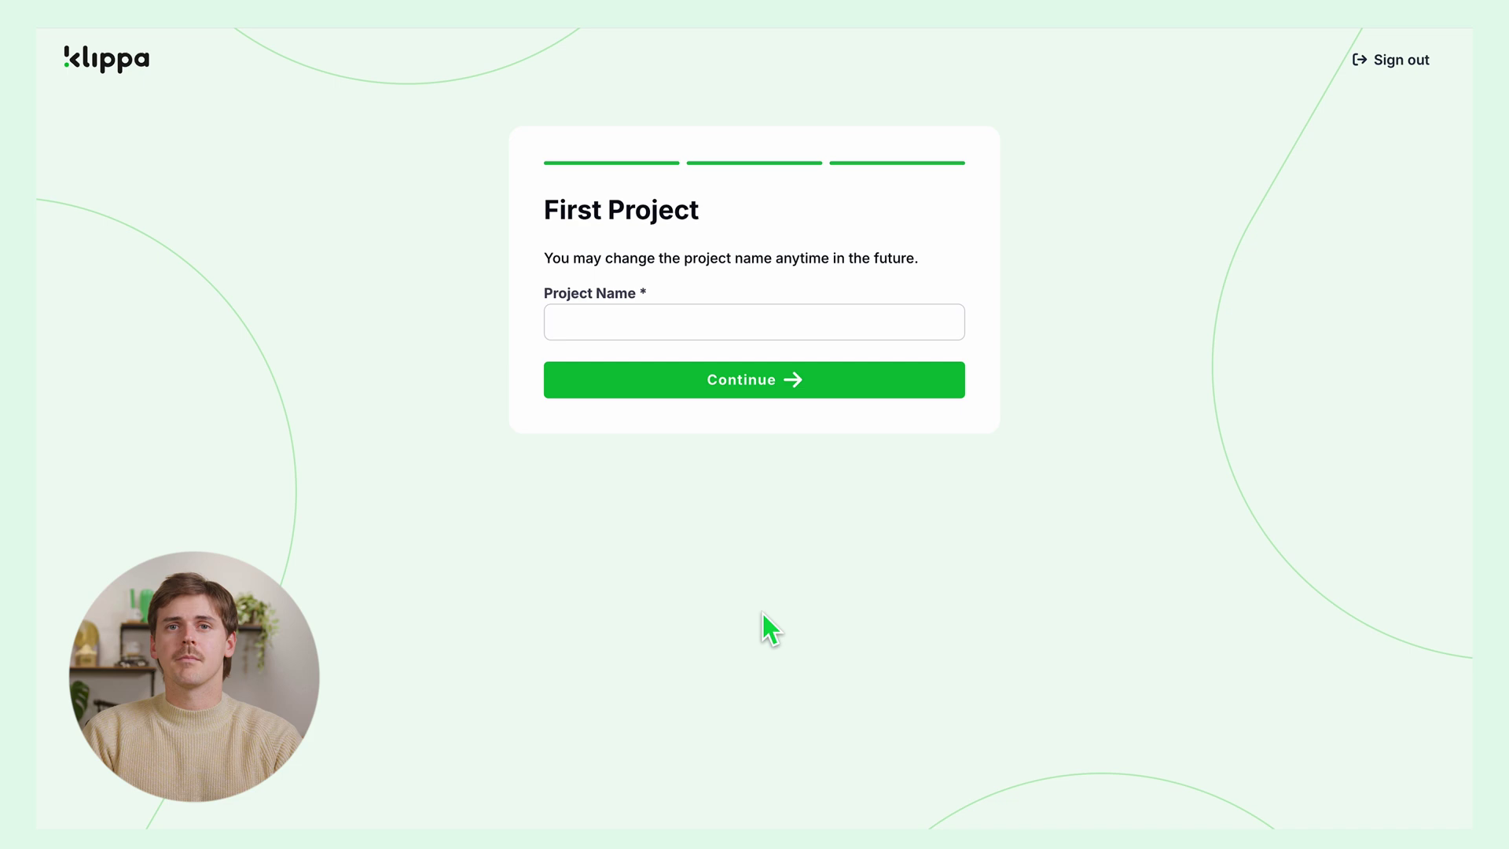
Name the first project 'PDF invoice to Excel' and create it
{"action": "left_click", "coordinate": [765, 337]}
{"action": "type", "text": "PDF invoice to Excel"}
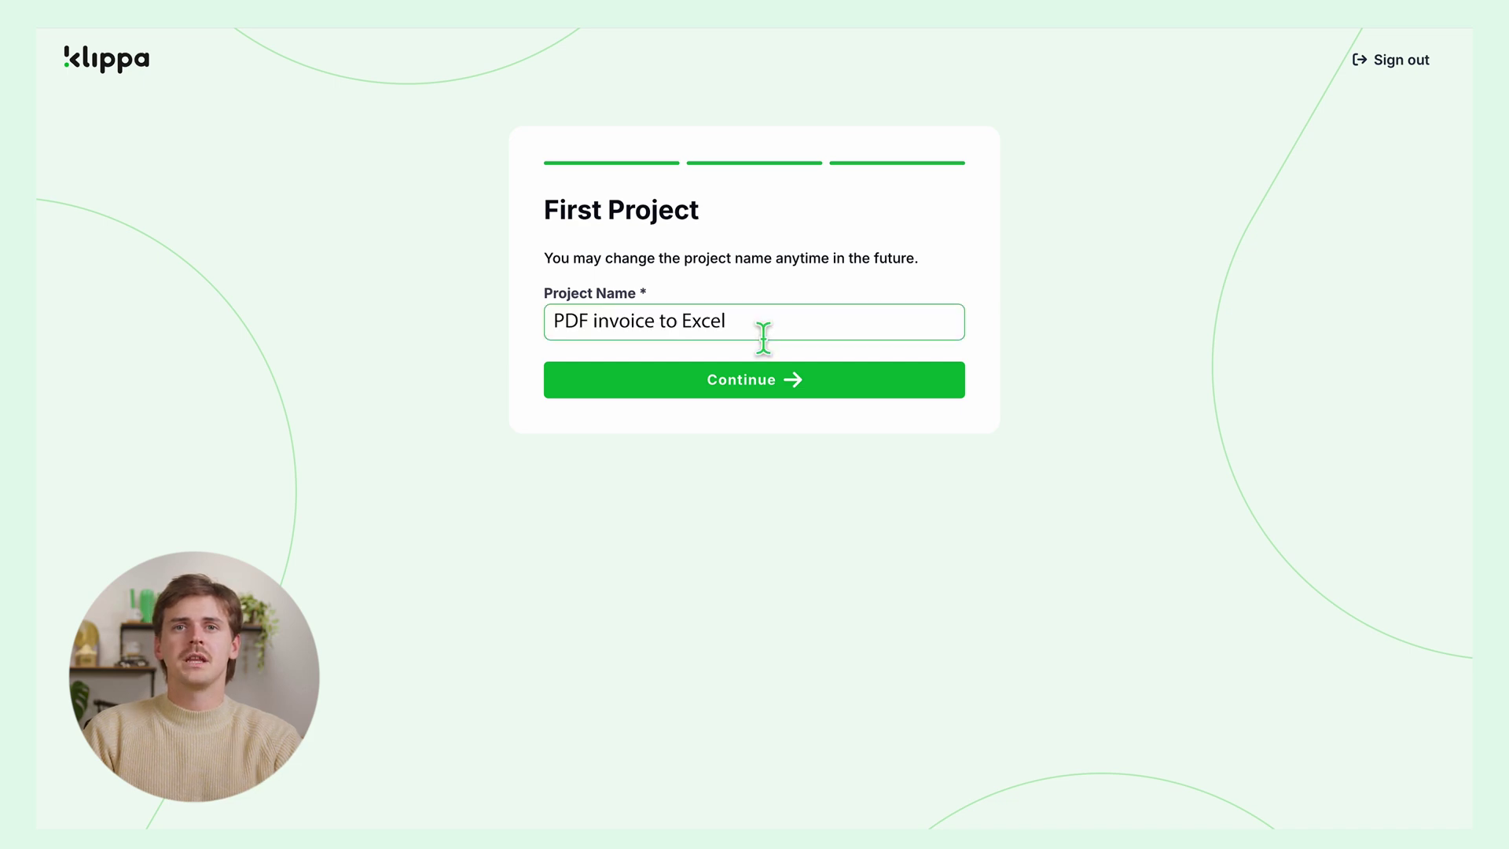
{"action": "left_click", "coordinate": [756, 385]}
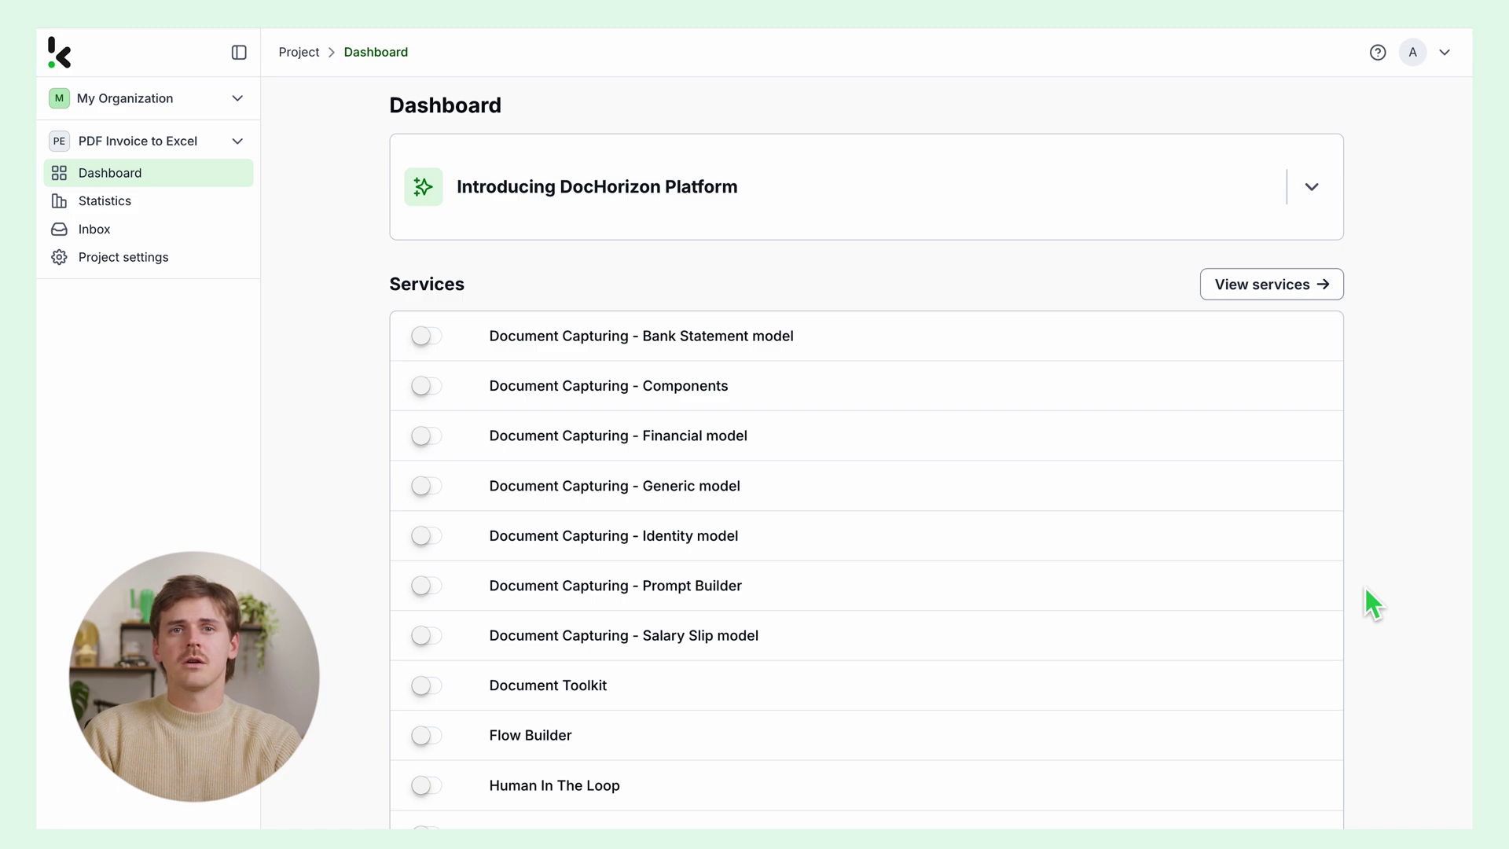
Switch on the Document Capturing - Financial model and Flow Builder services
{"action": "scroll", "coordinate": [1365, 587], "scroll_direction": "down", "scroll_amount": 1}
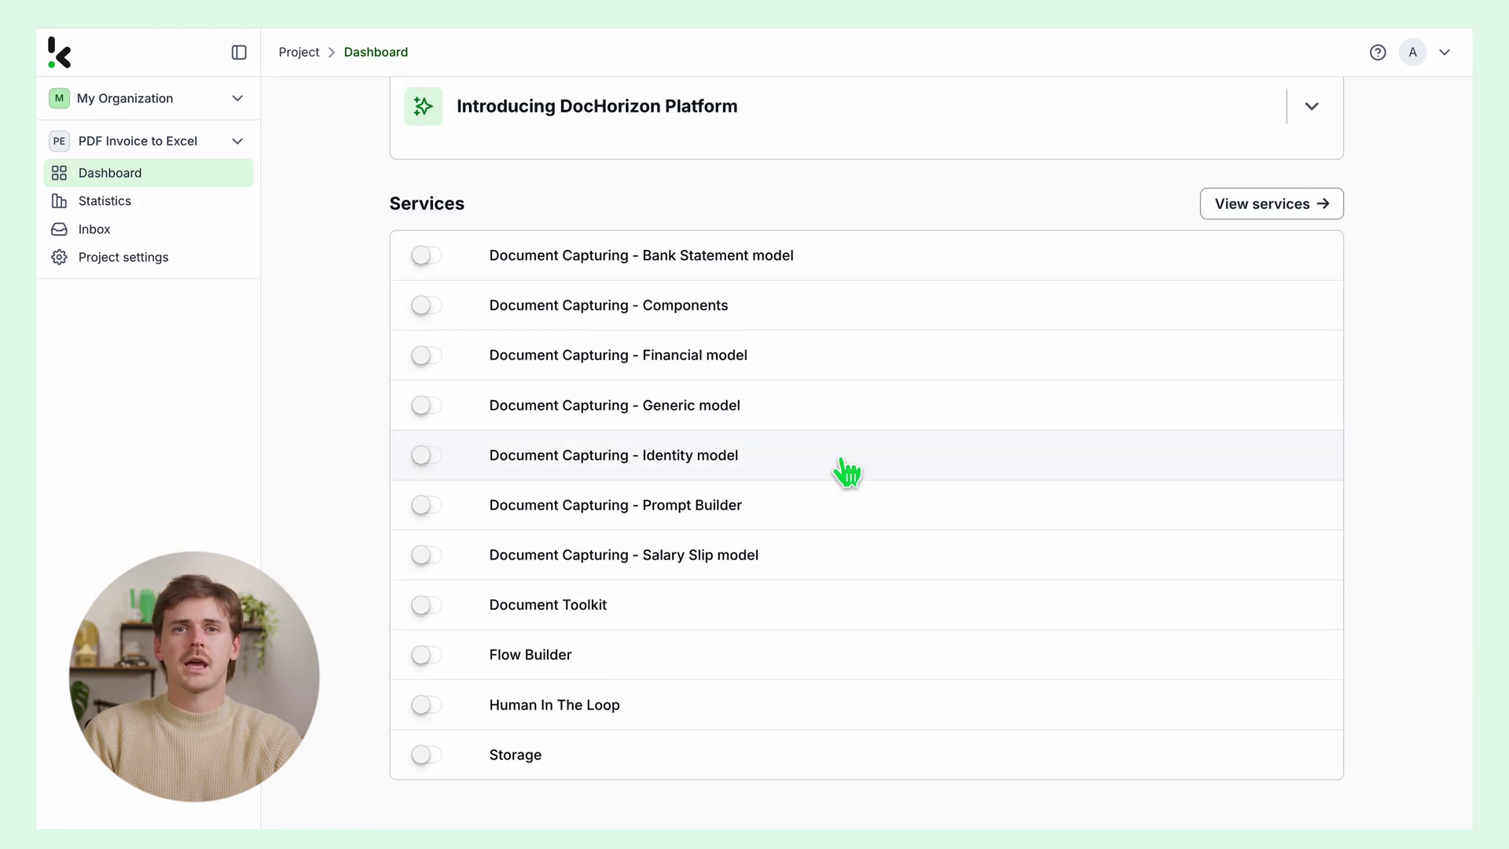
{"action": "left_click", "coordinate": [432, 356]}
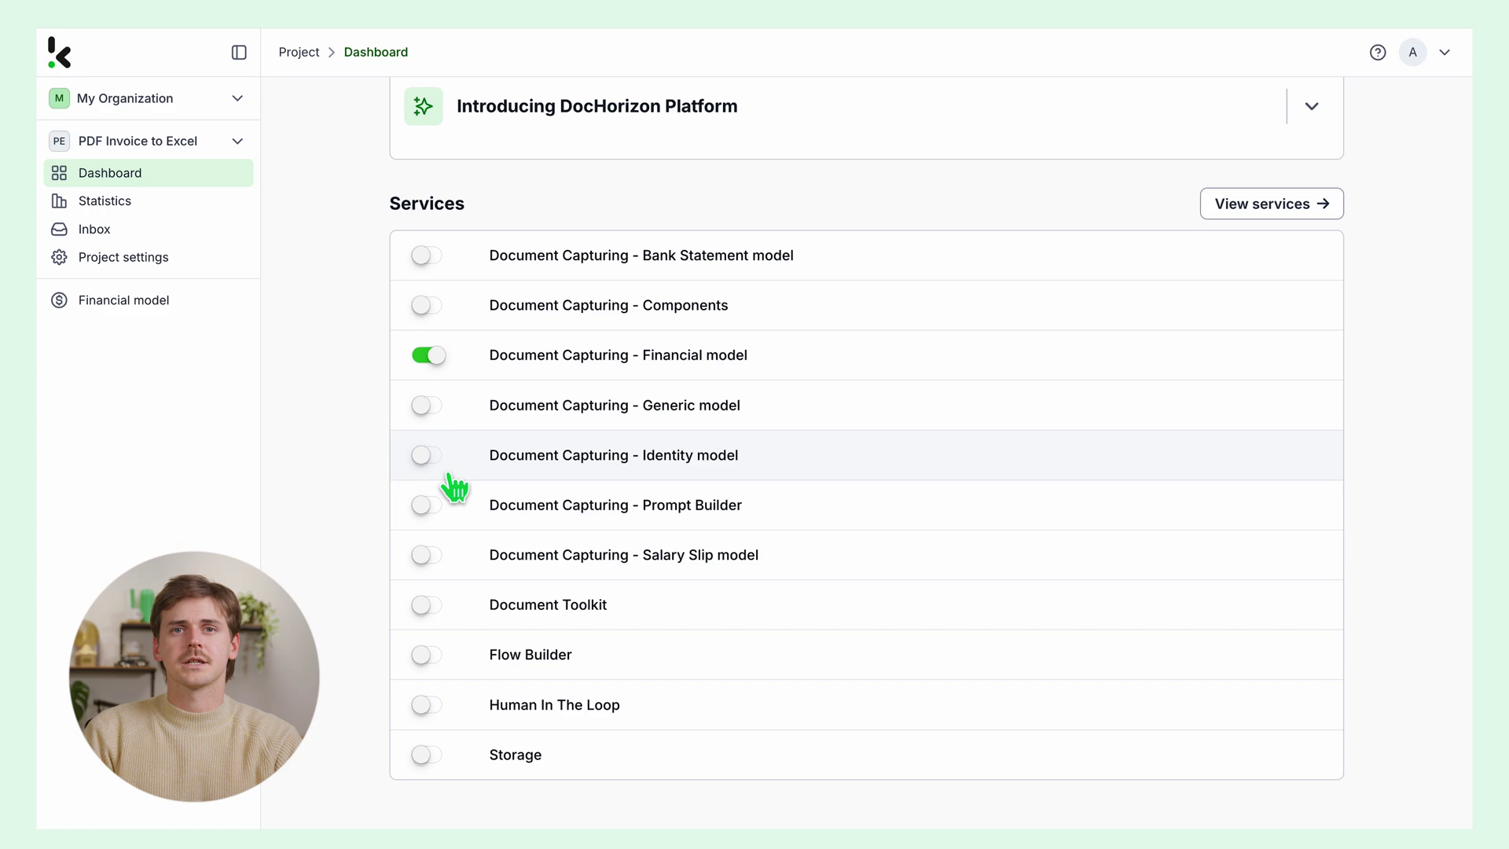
{"action": "left_click", "coordinate": [430, 655]}
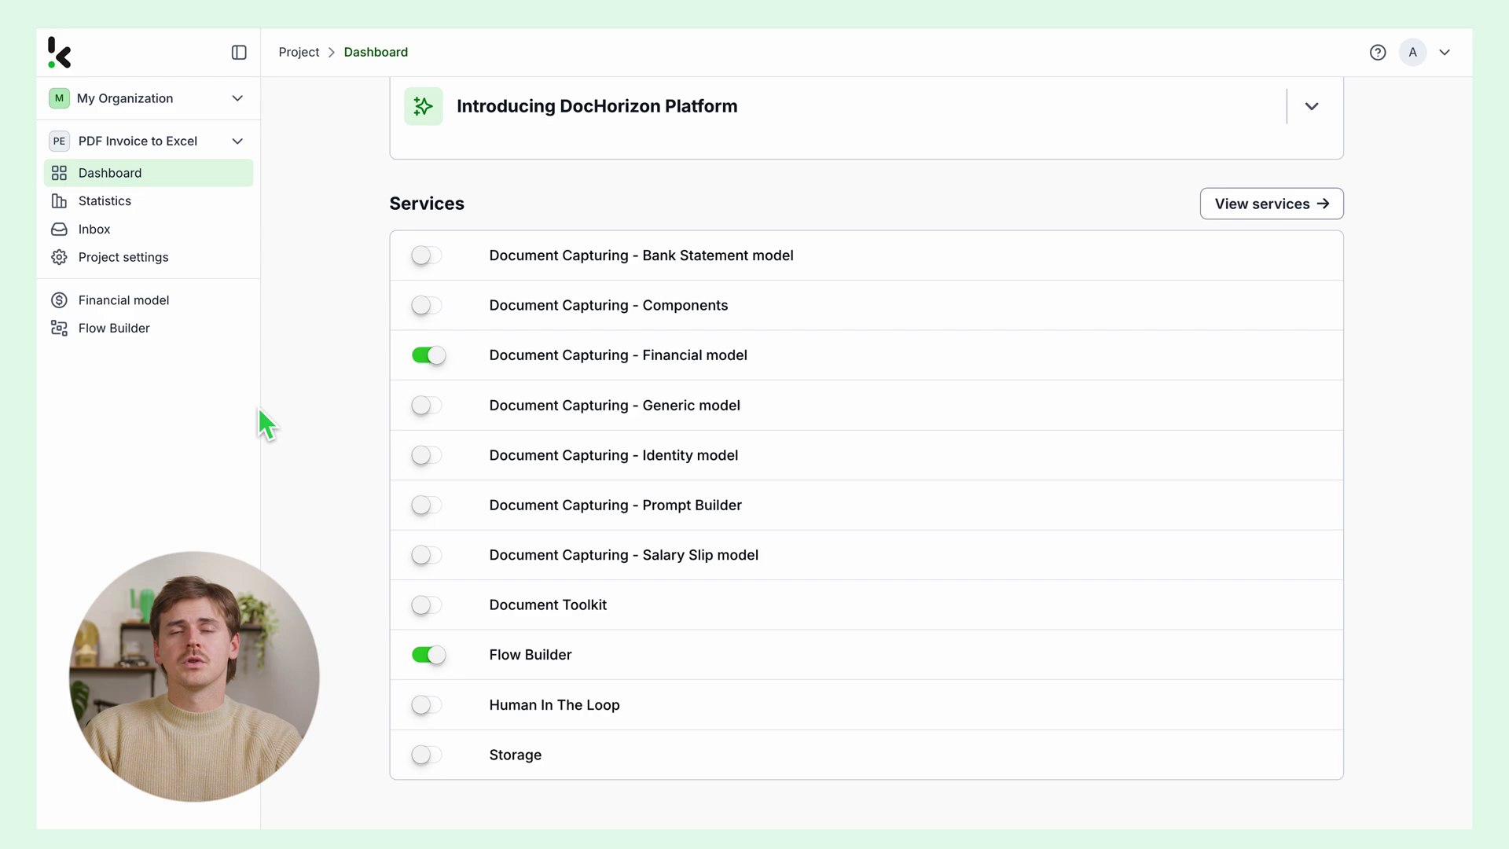
Create a new Financial model preset named 'PDF to Excel'
{"action": "left_click", "coordinate": [164, 302]}
{"action": "left_click", "coordinate": [1267, 314]}
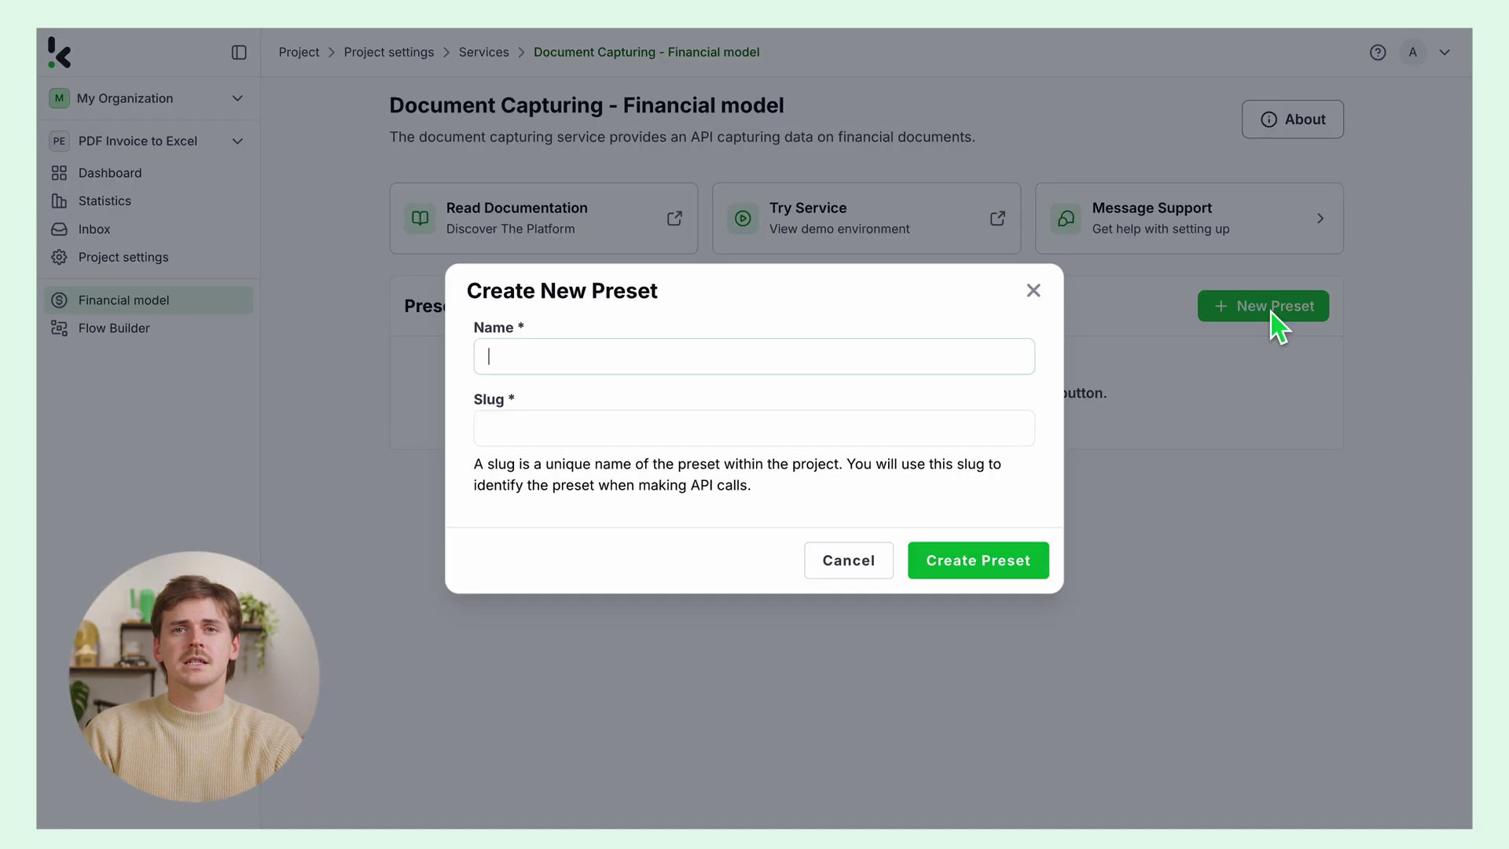
{"action": "type", "text": "PDF to Excel"}
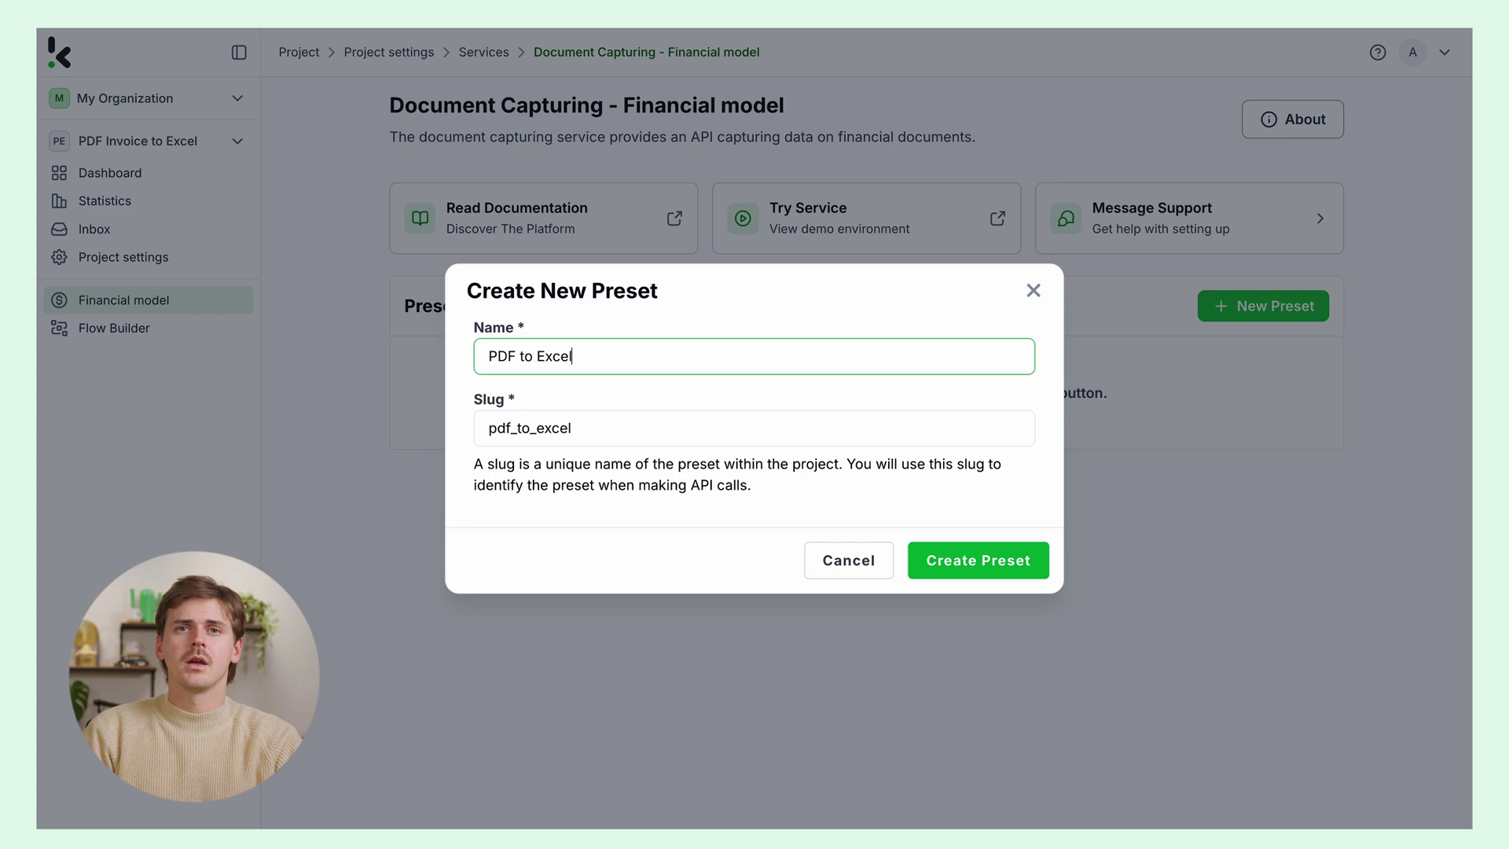
{"action": "left_click", "coordinate": [1011, 563]}
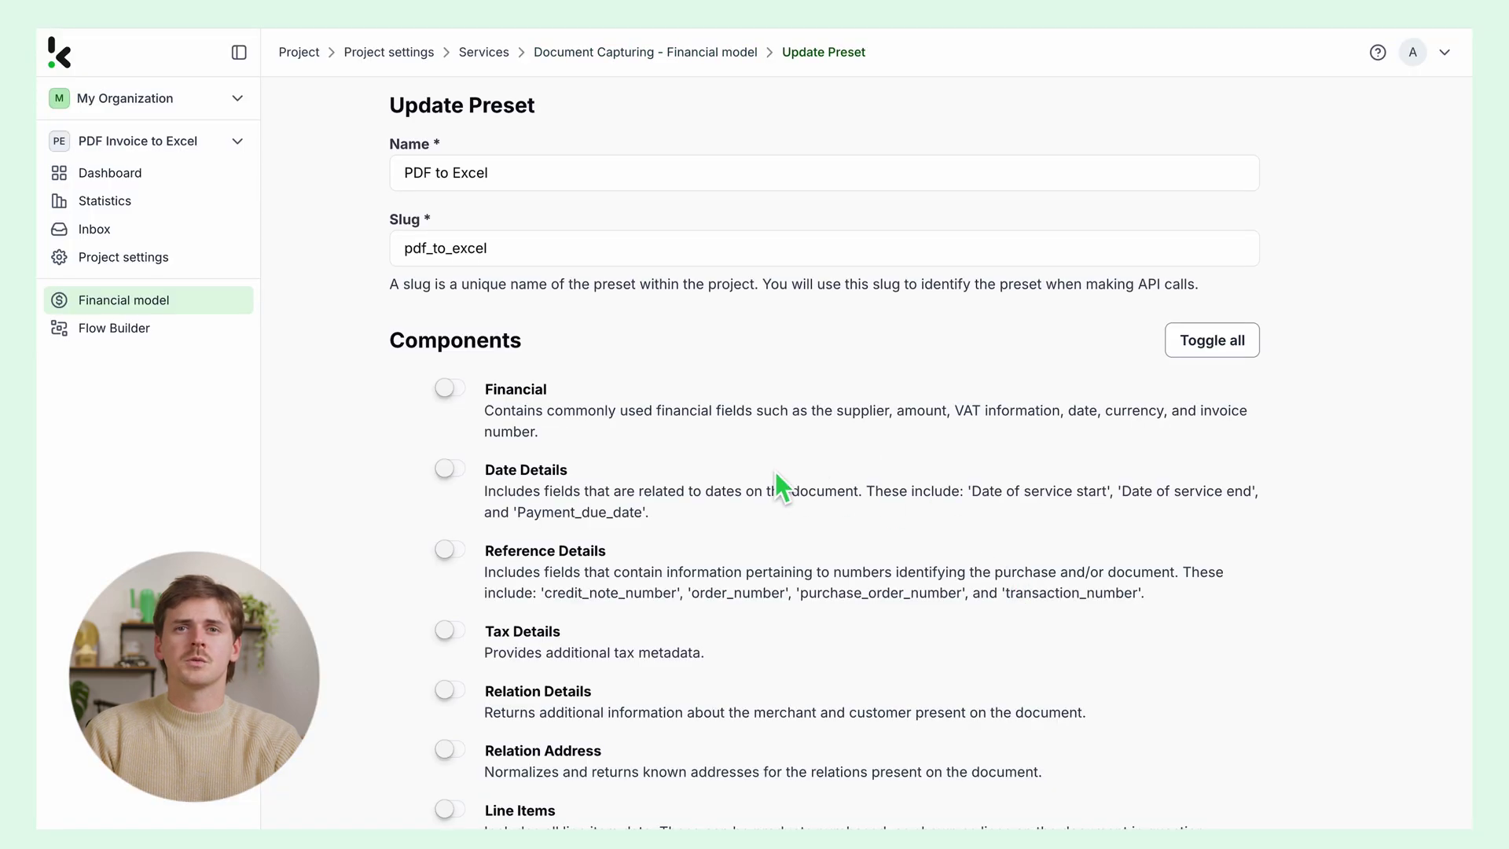
Enable the Financial and Line Items components in the preset and save
{"action": "left_click", "coordinate": [462, 390]}
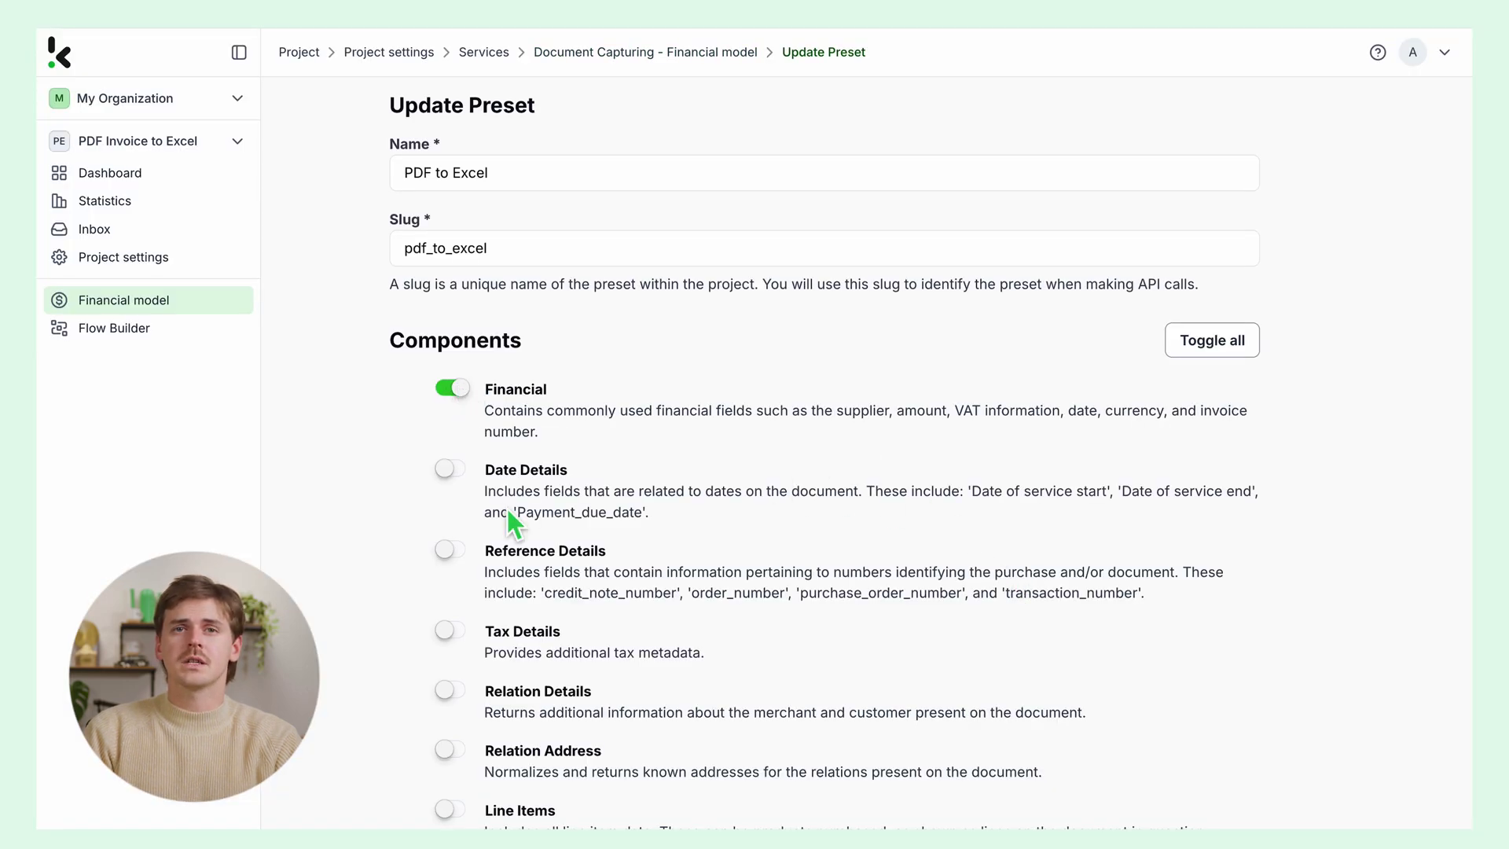
{"action": "scroll", "coordinate": [507, 507], "scroll_direction": "down", "scroll_amount": 2}
{"action": "scroll", "coordinate": [507, 507], "scroll_direction": "down", "scroll_amount": 2}
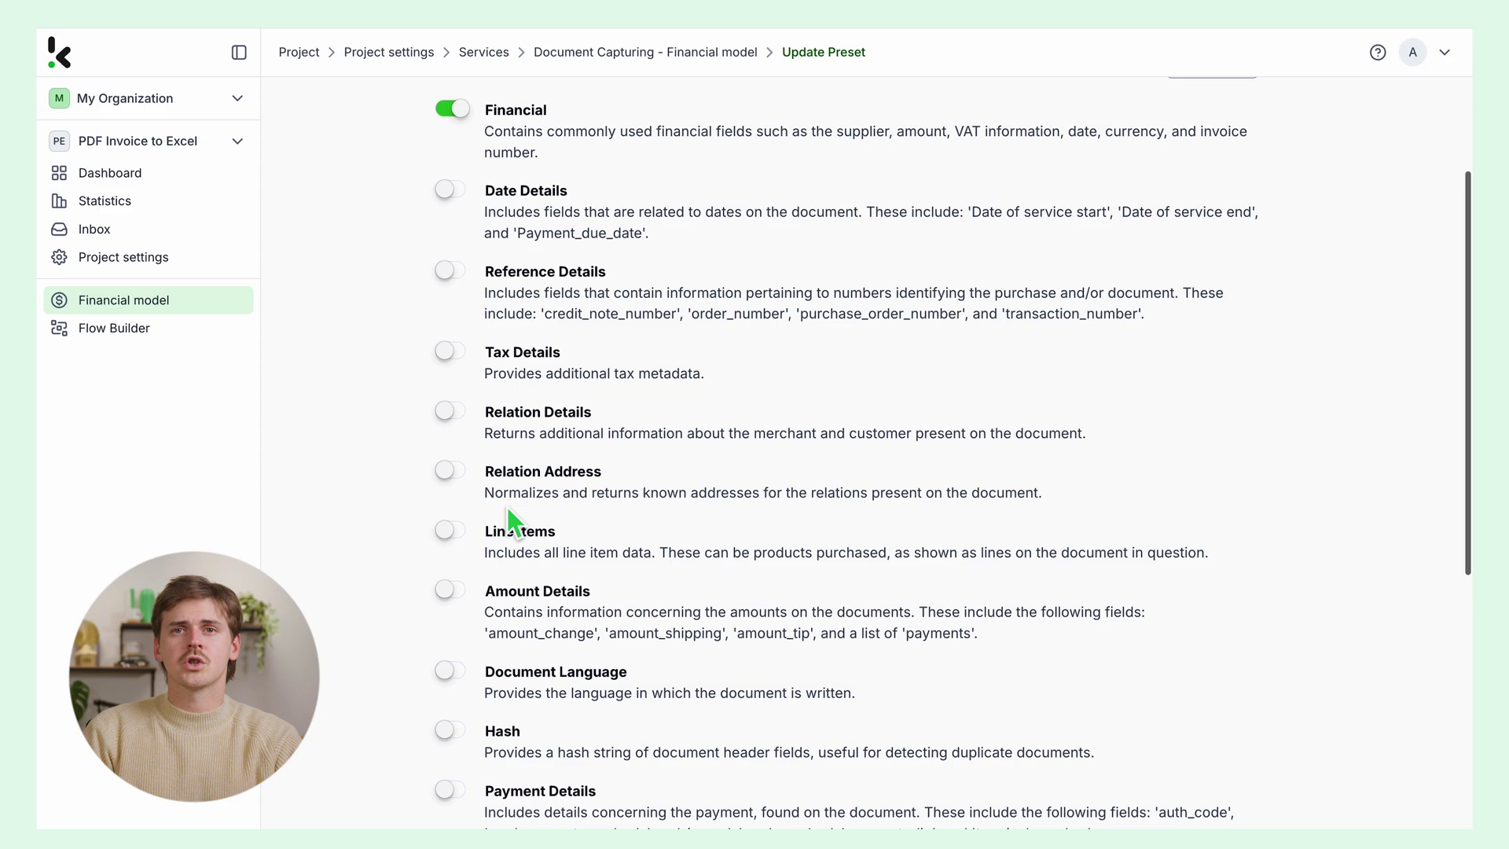
{"action": "left_click", "coordinate": [456, 534]}
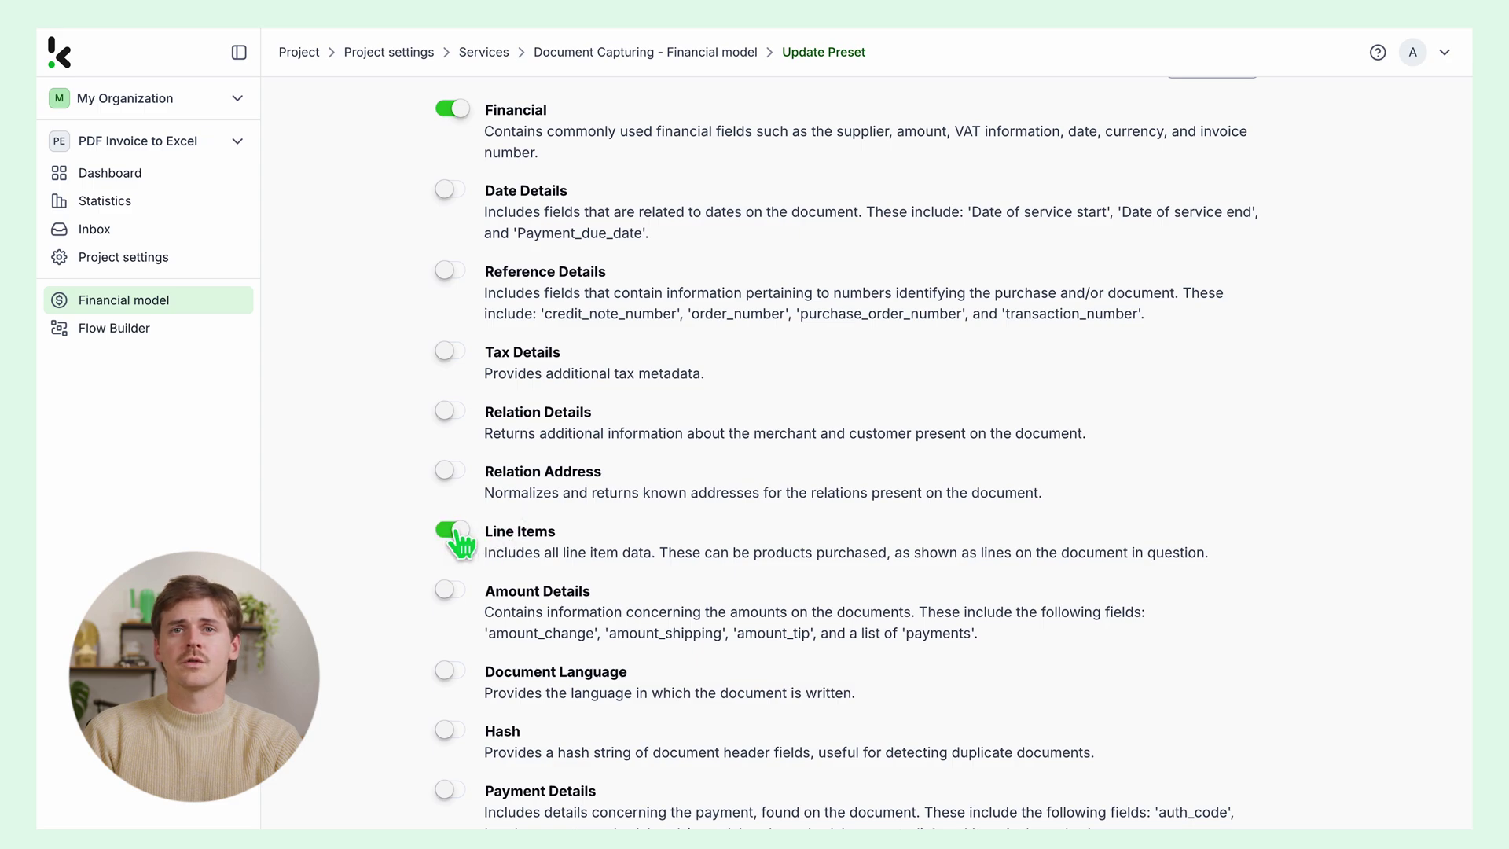
{"action": "scroll", "coordinate": [456, 534], "scroll_direction": "down", "scroll_amount": 7}
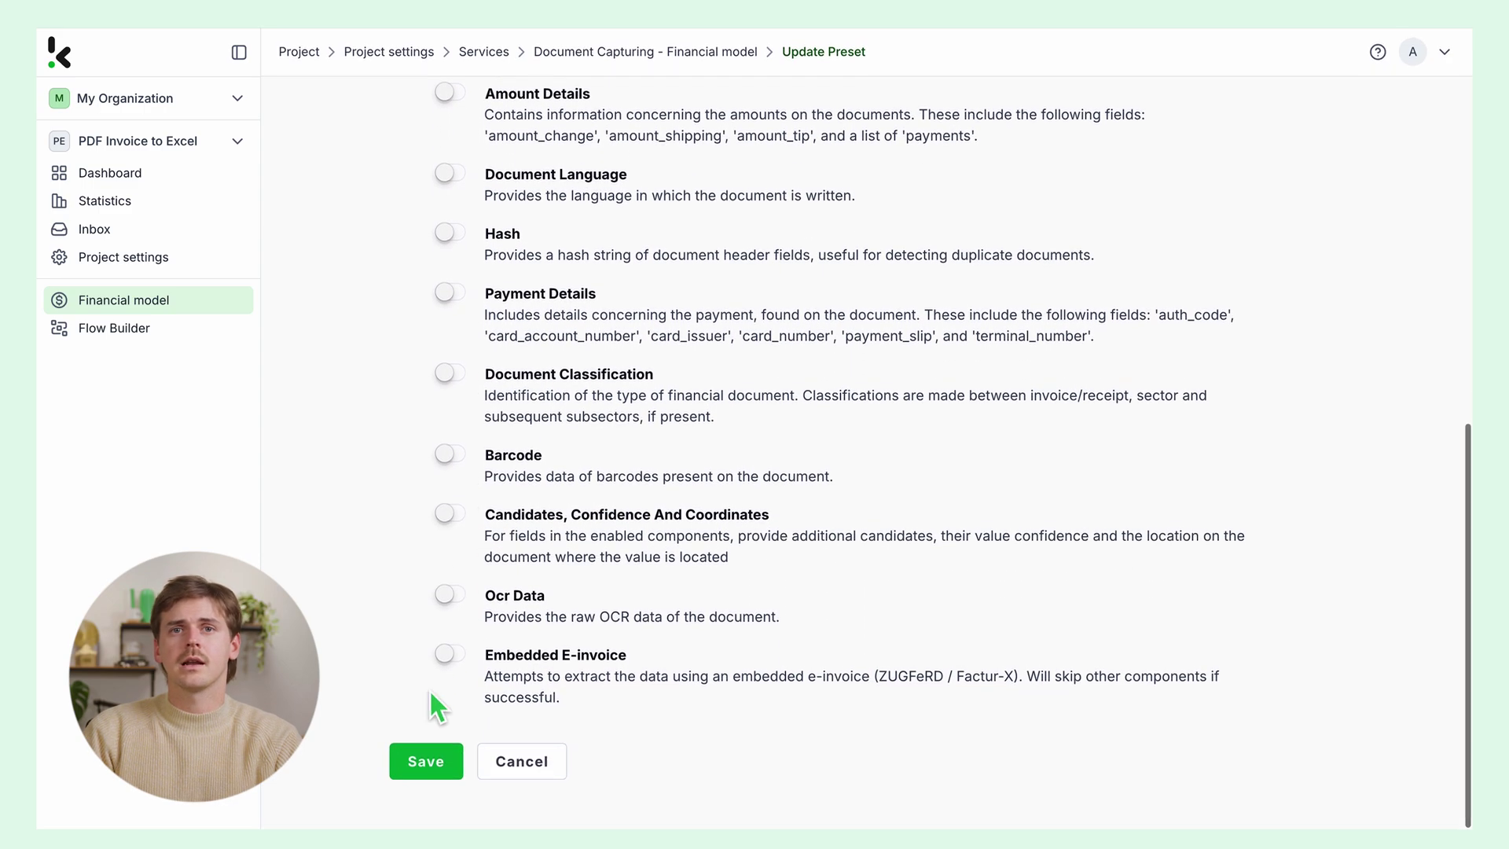
{"action": "left_click", "coordinate": [422, 762]}
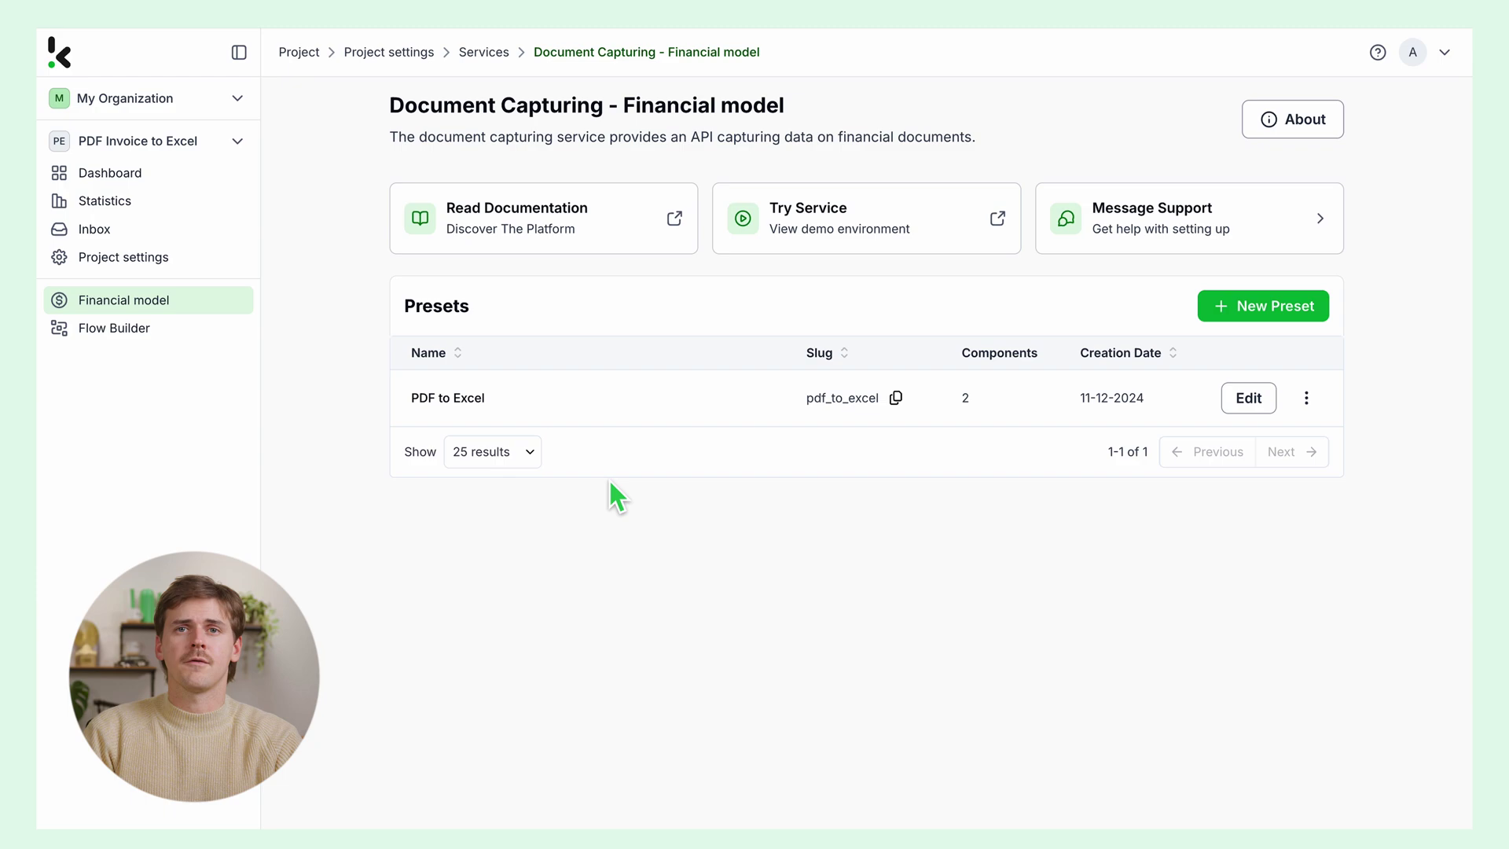
From the Dashboard's Flow Builder service, start a new flow from scratch
{"action": "left_click", "coordinate": [132, 179]}
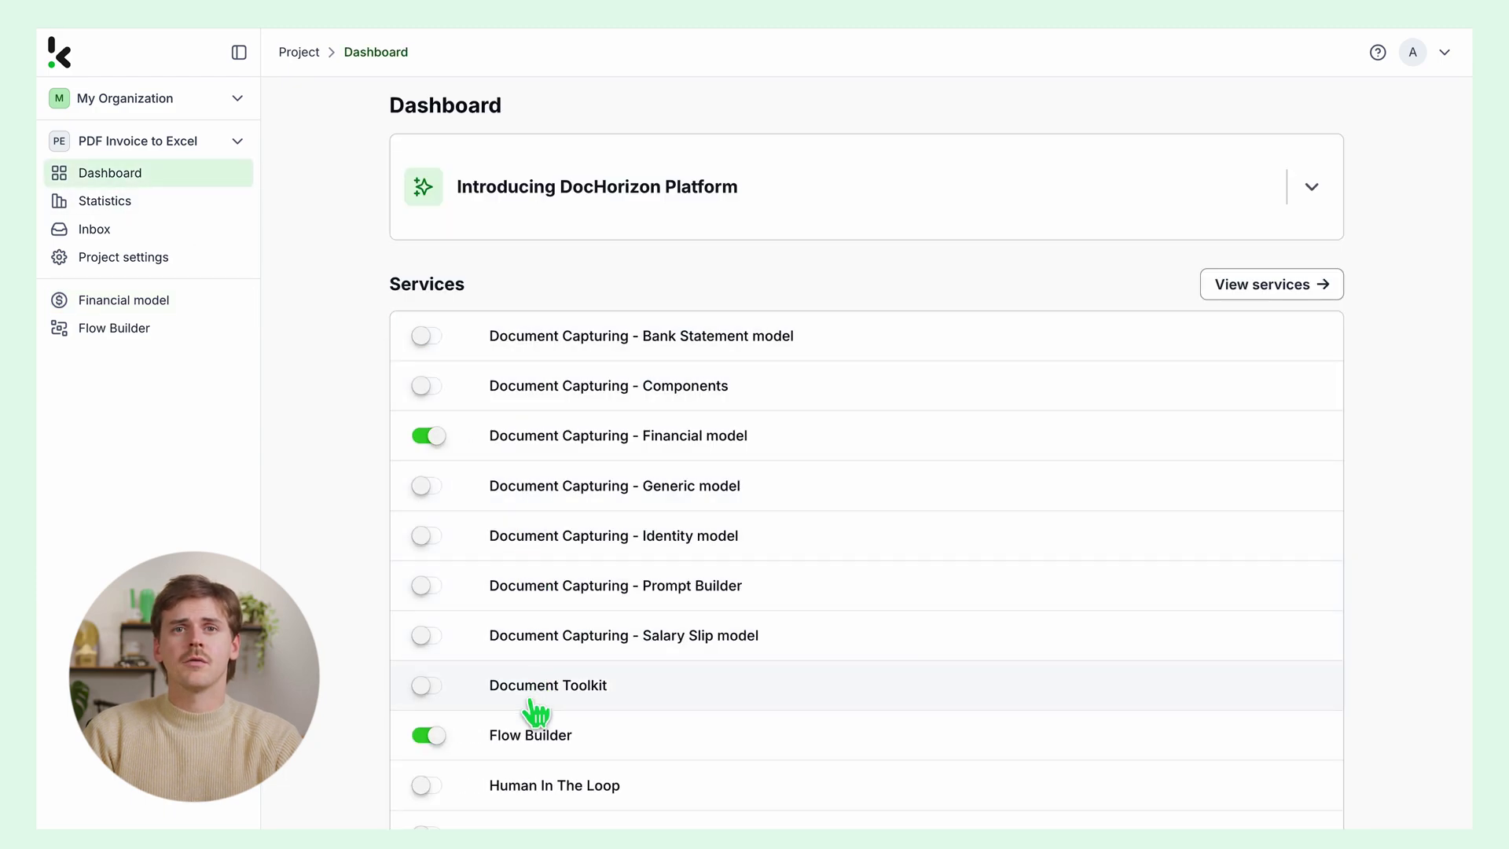
{"action": "left_click", "coordinate": [528, 736]}
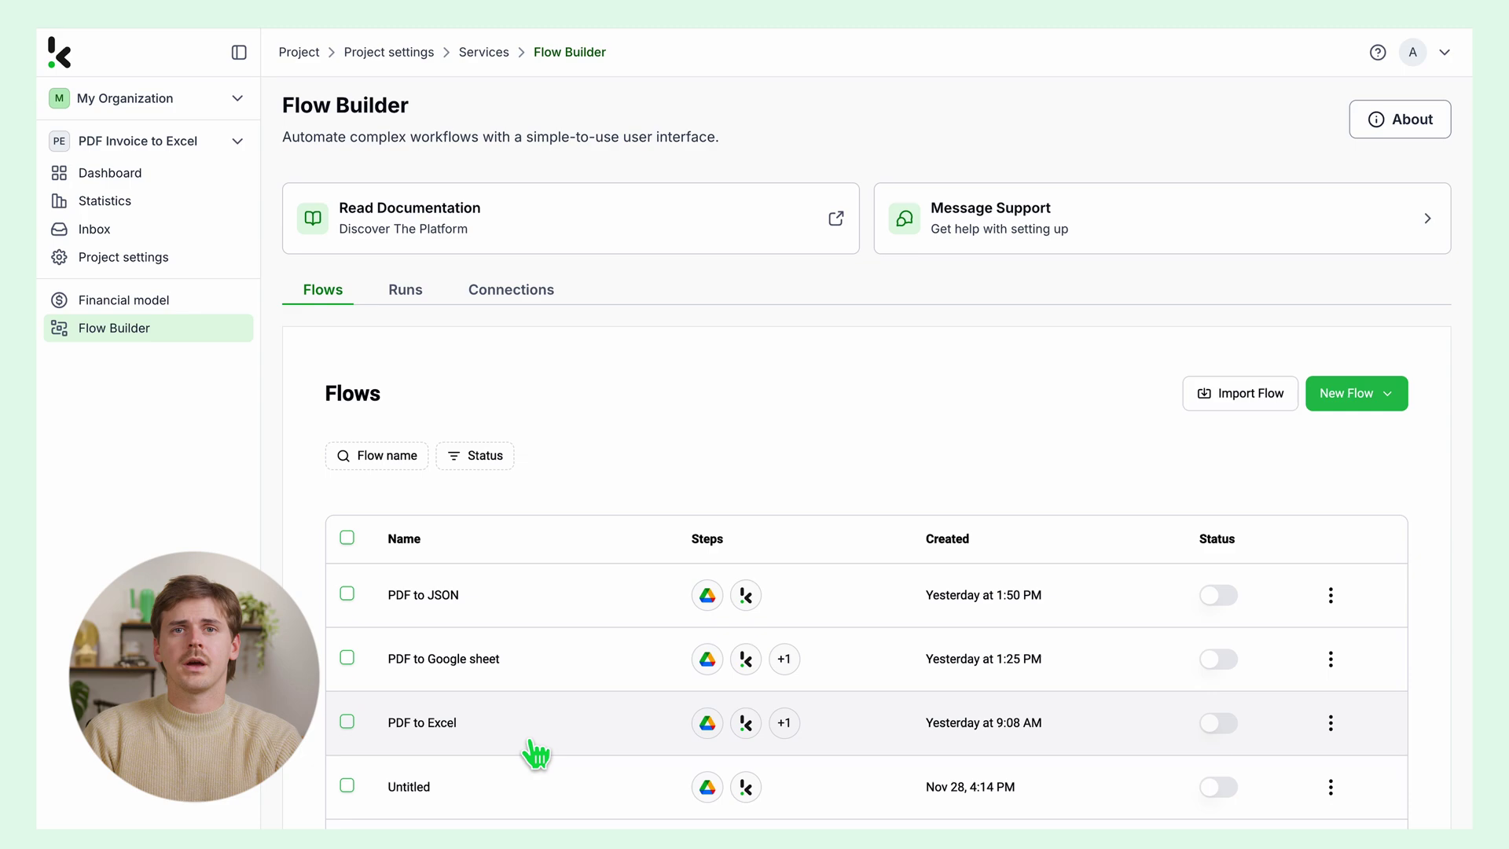
{"action": "left_click", "coordinate": [1364, 403]}
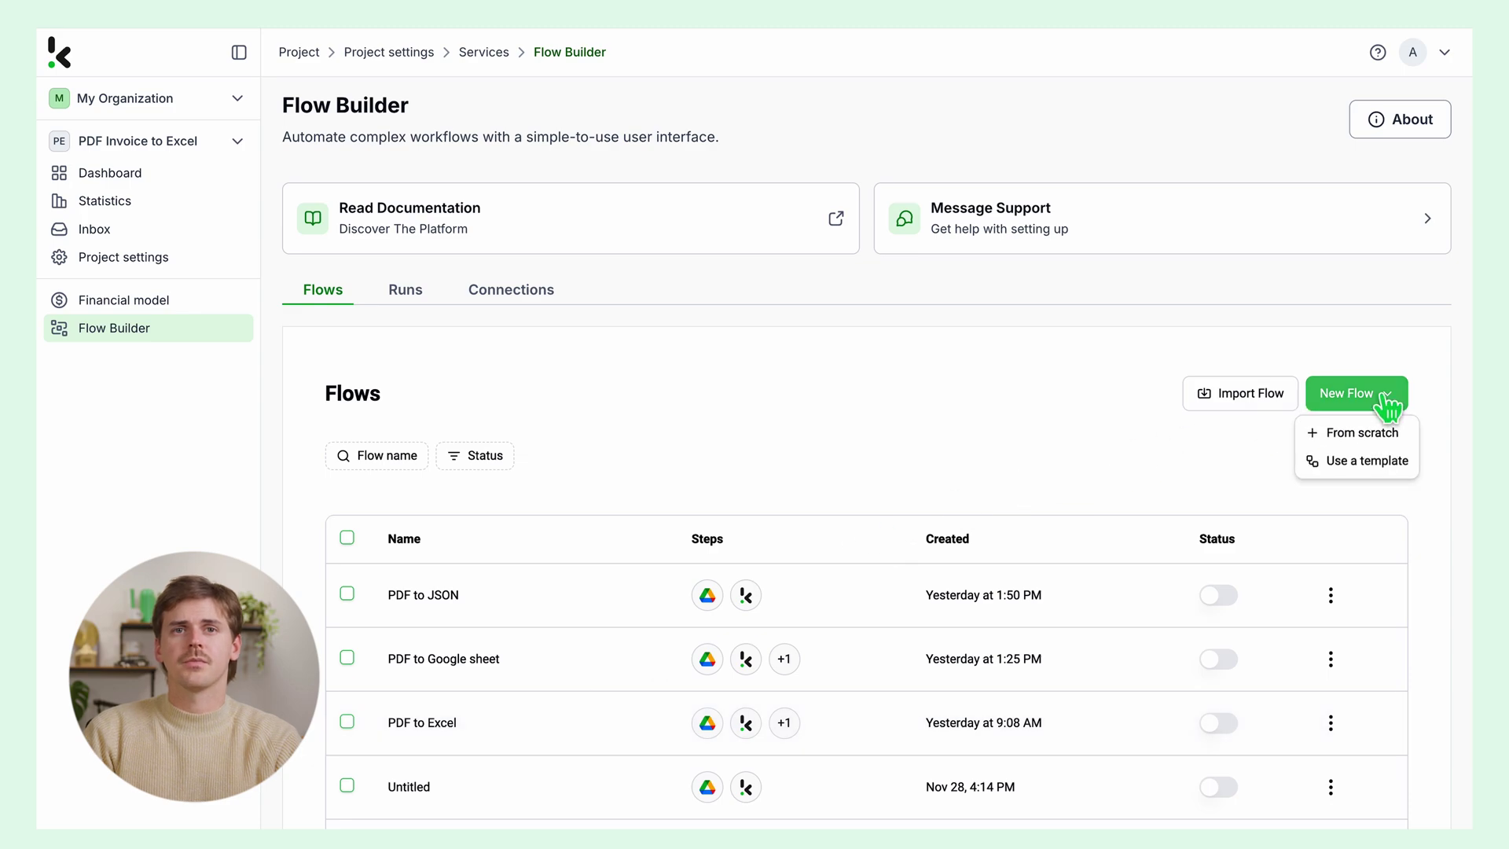
{"action": "left_click", "coordinate": [1367, 434]}
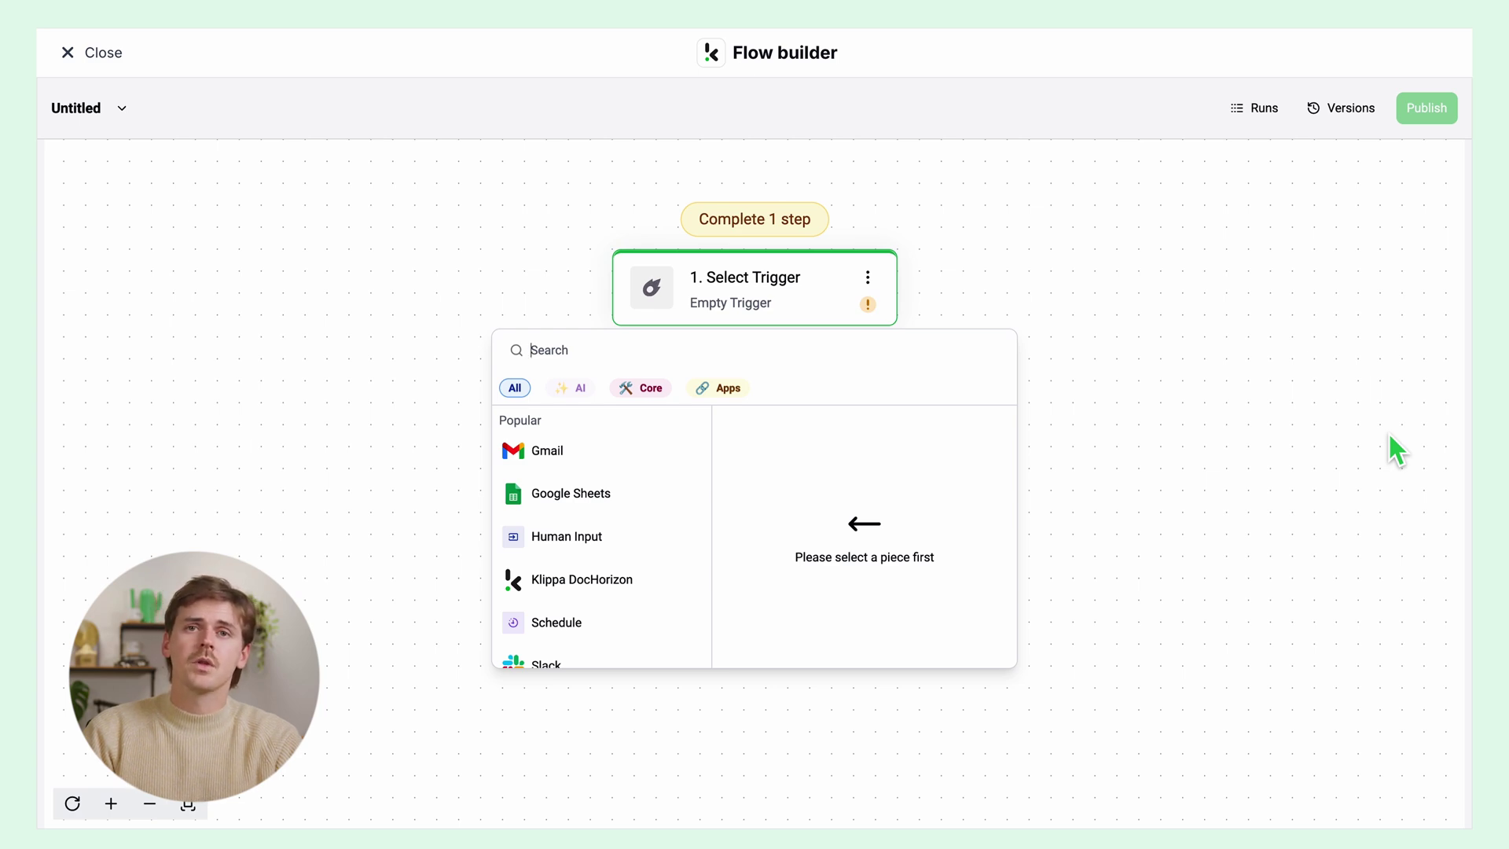
Use Google Drive New File as the trigger with the google-drive connection
{"action": "type", "text": "Google"}
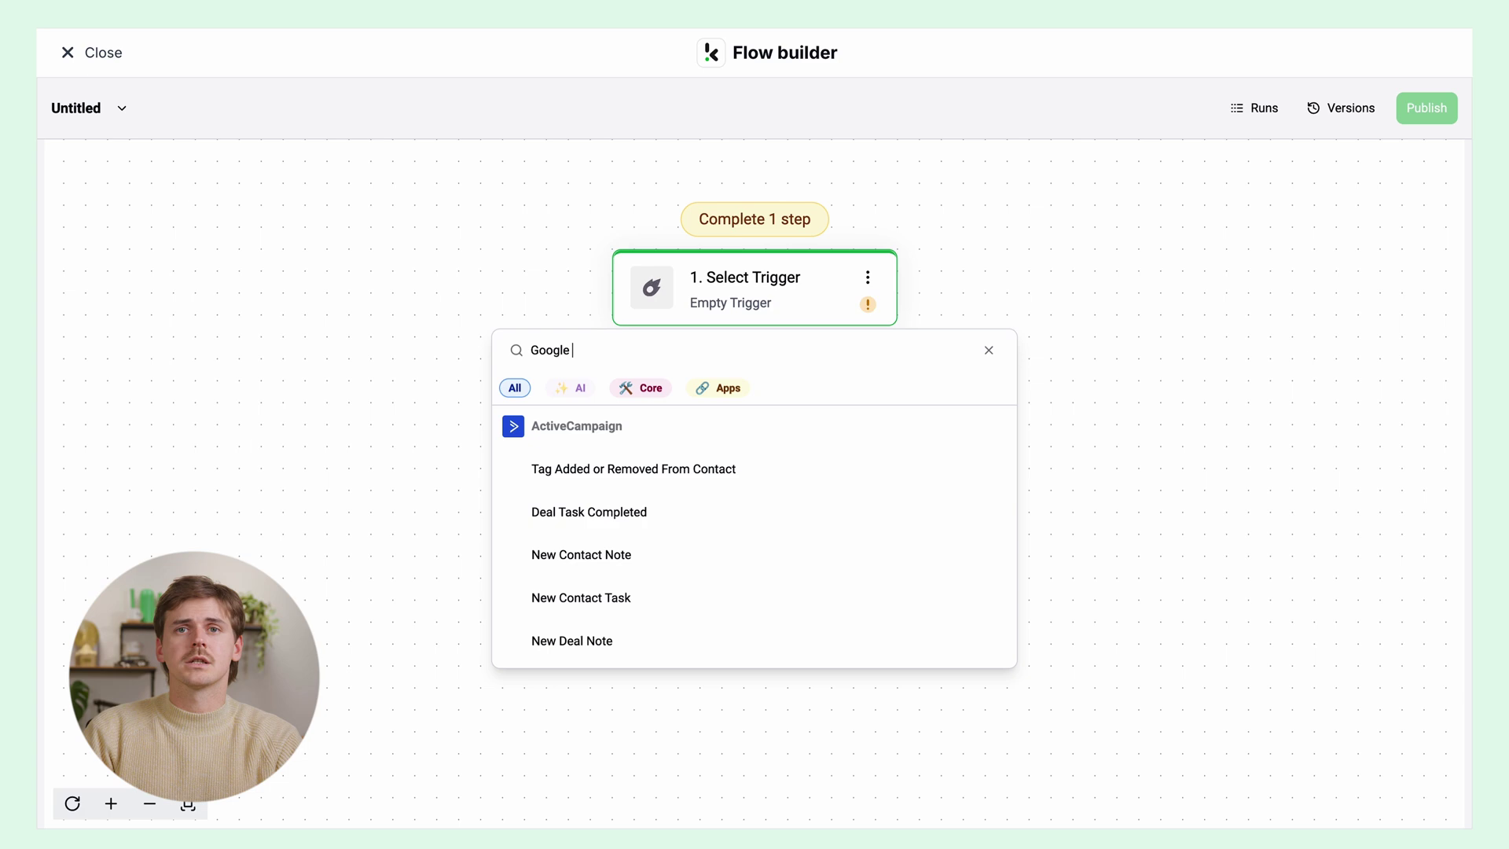
{"action": "type", "text": " drive"}
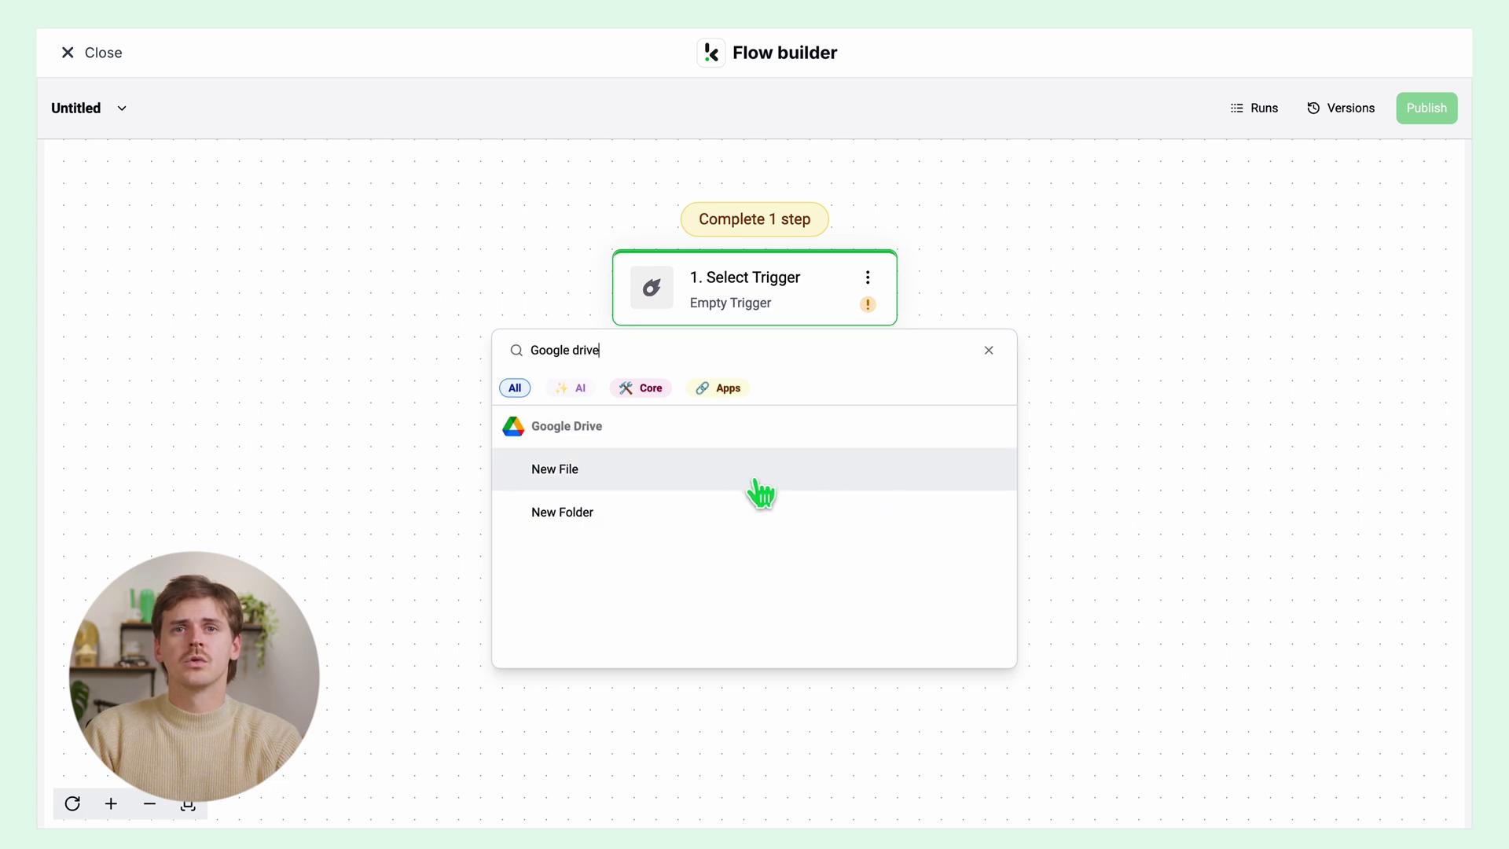
{"action": "left_click", "coordinate": [746, 479]}
{"action": "left_click", "coordinate": [1203, 322]}
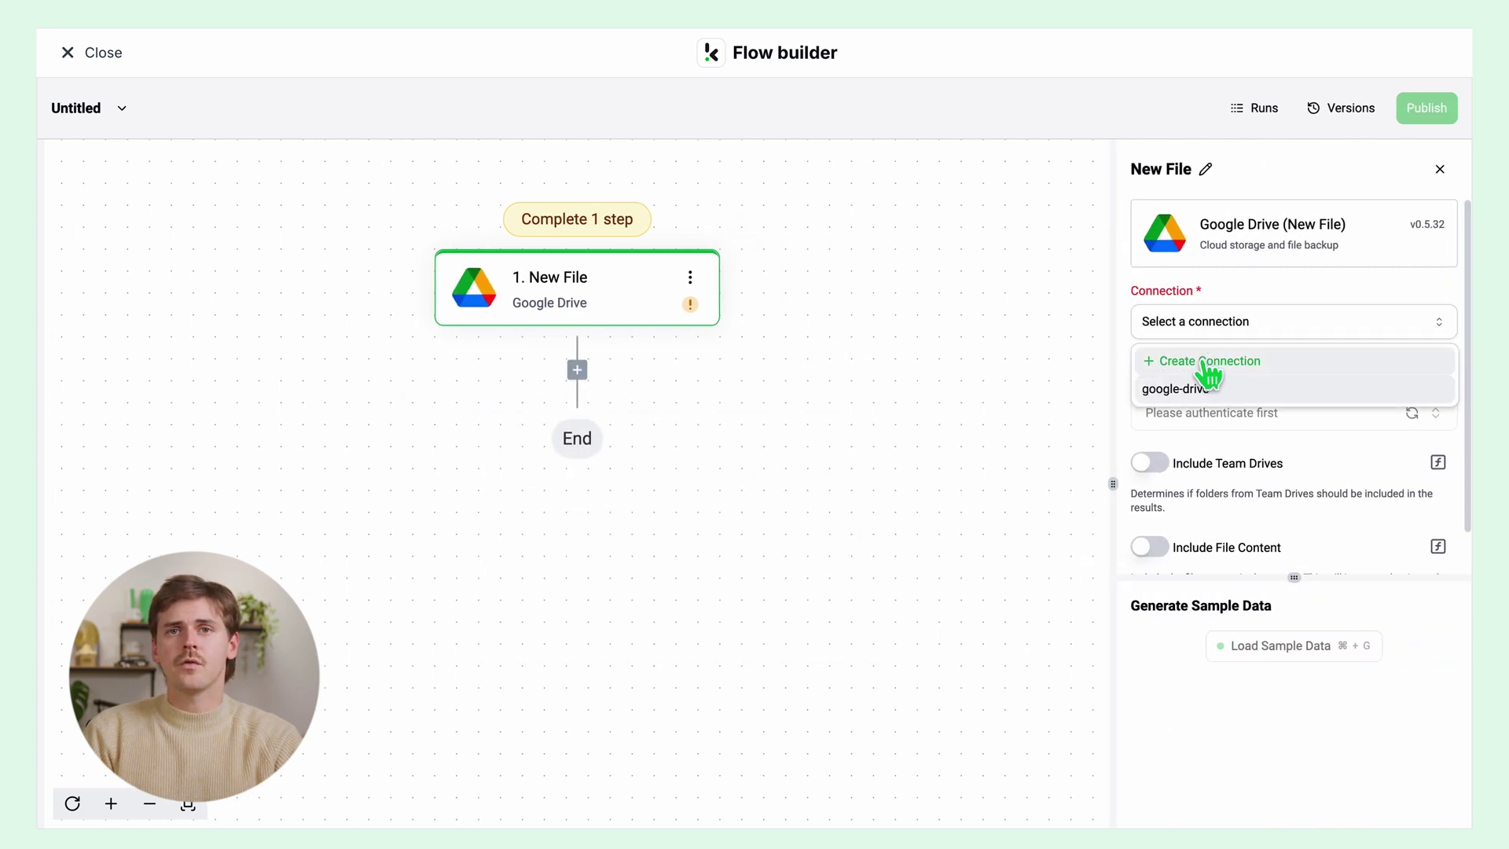
{"action": "left_click", "coordinate": [1203, 383]}
Watch the Input folder with file content included, and load sample data to test
{"action": "left_click", "coordinate": [1258, 414]}
{"action": "type", "text": "Input"}
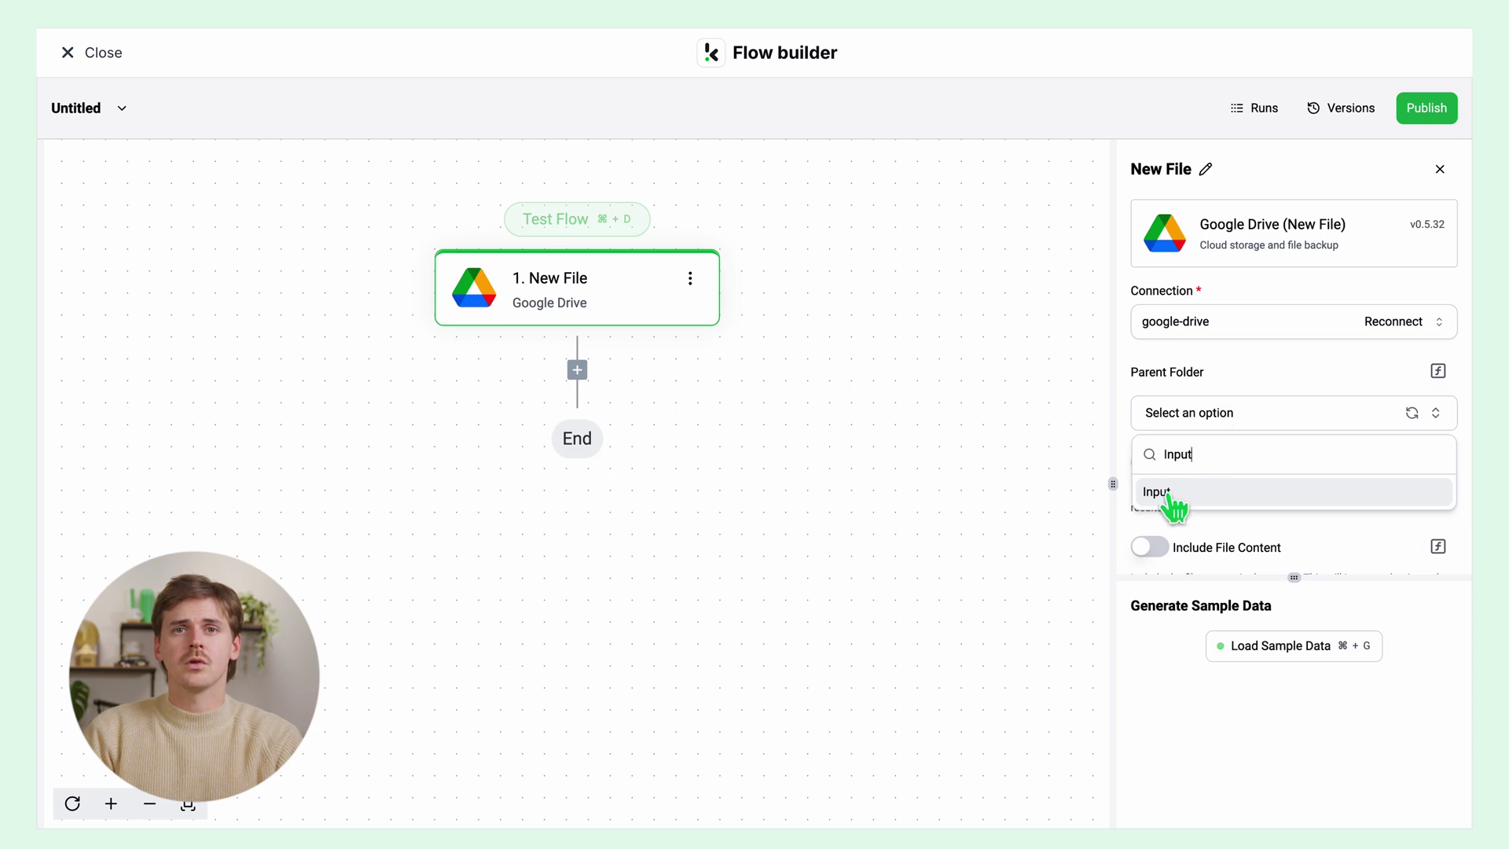
{"action": "left_click", "coordinate": [1179, 492]}
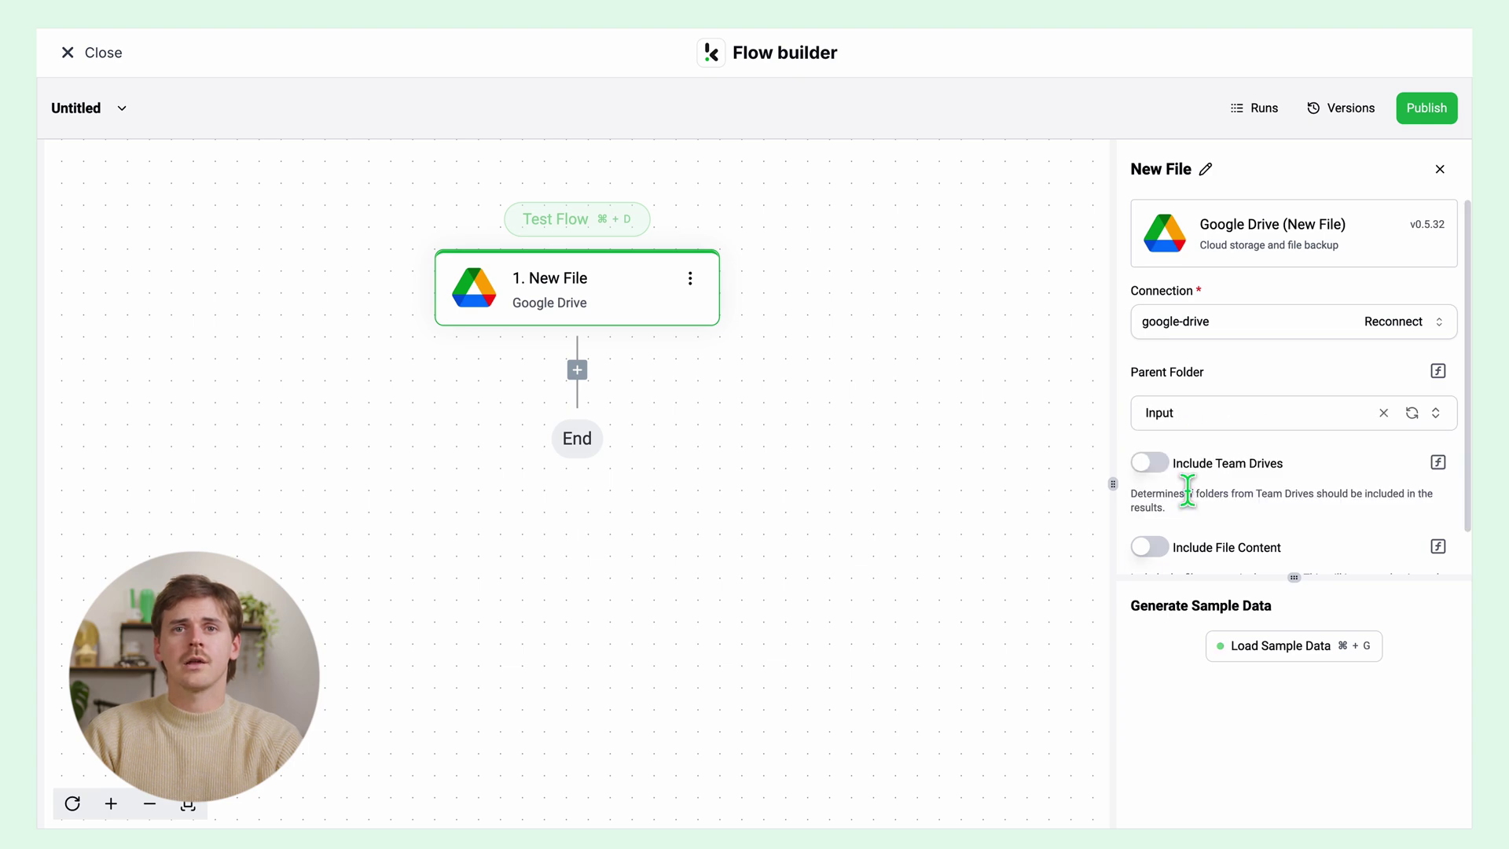
{"action": "left_click", "coordinate": [1149, 548]}
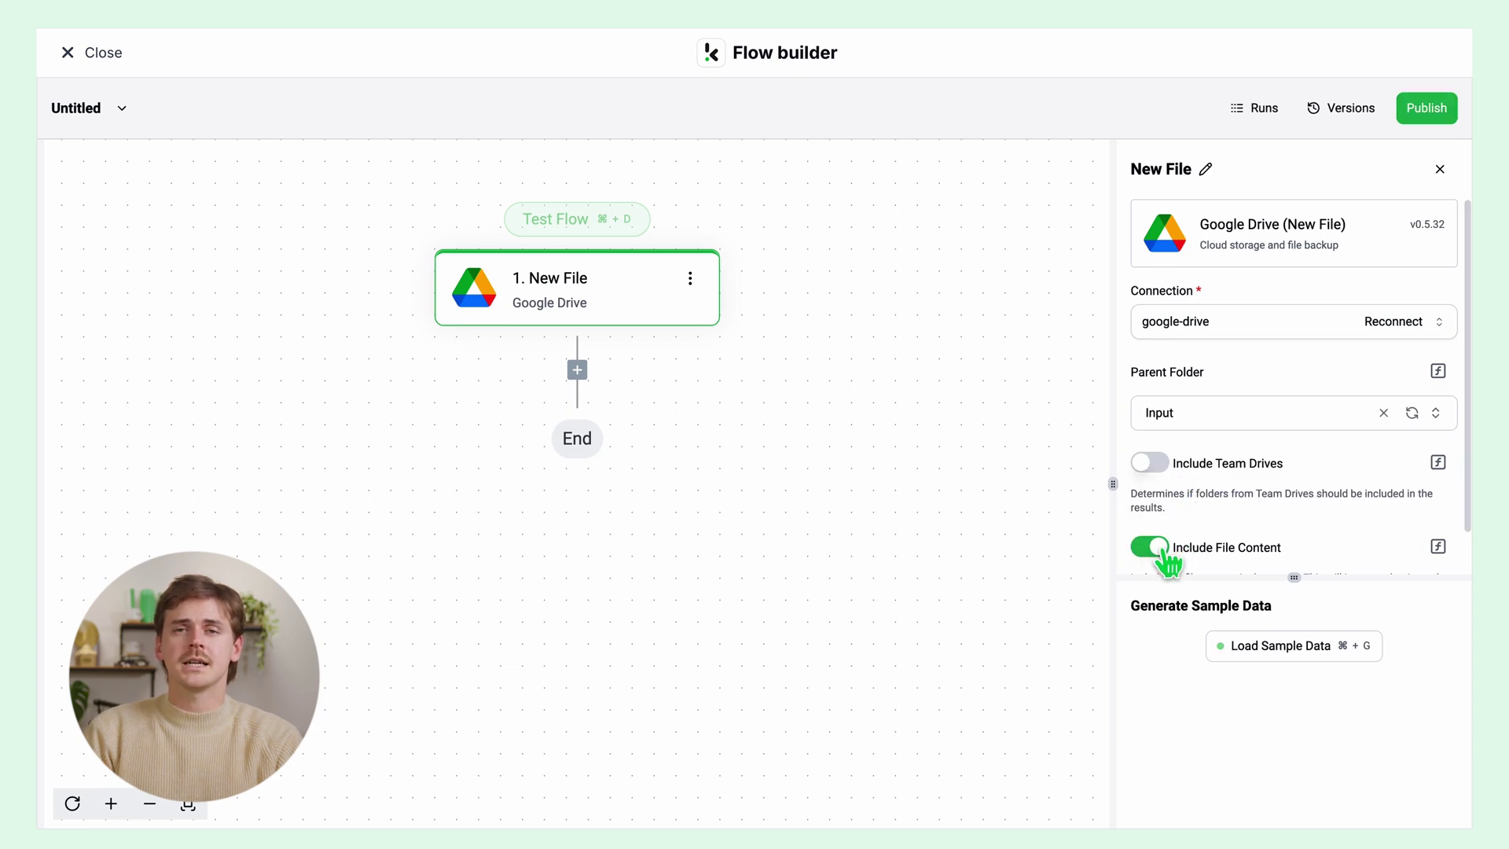
{"action": "left_click", "coordinate": [1295, 648]}
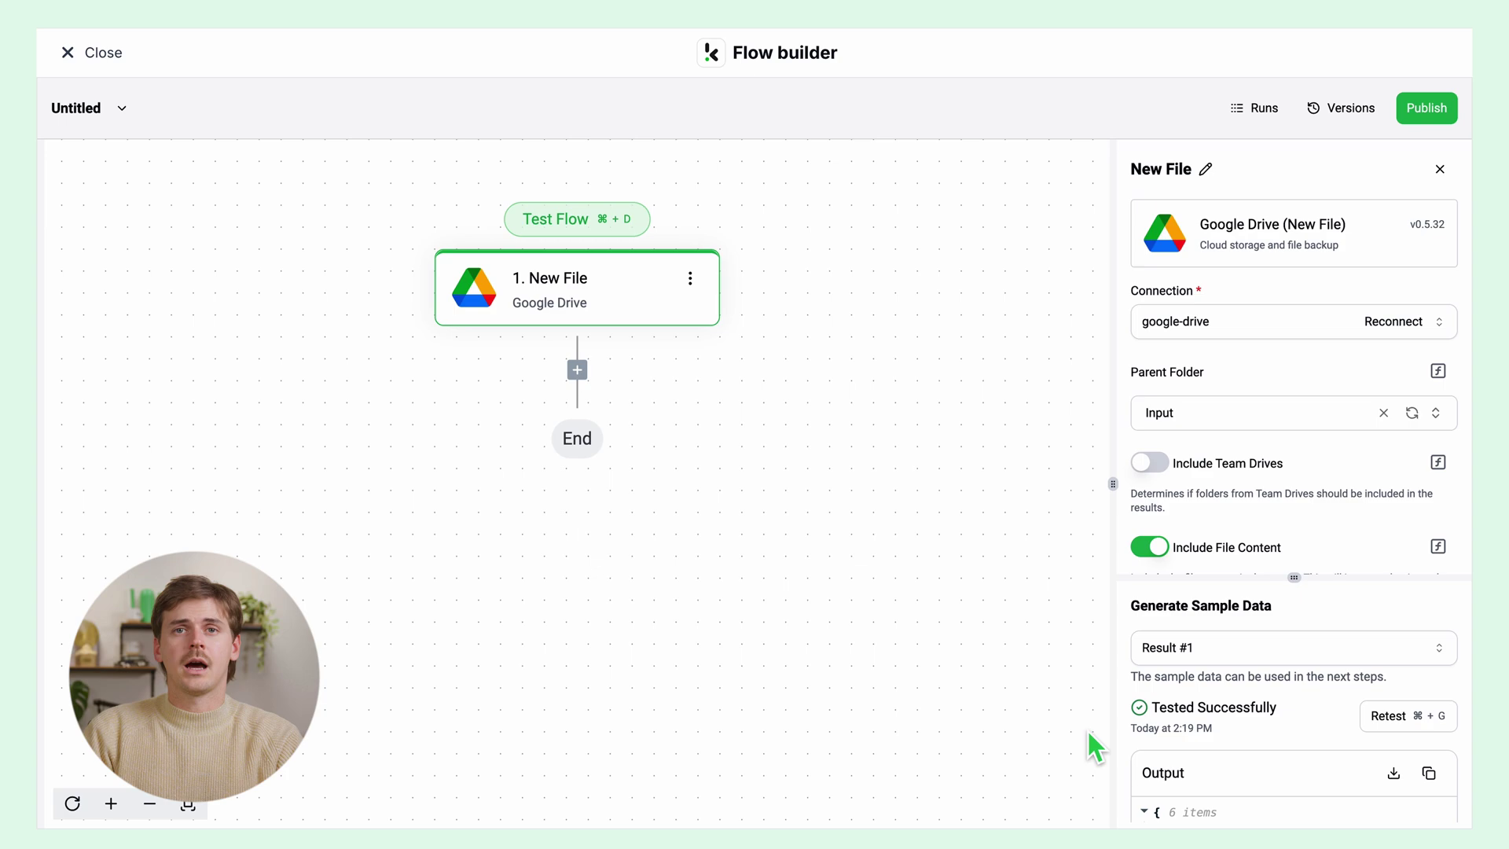
{"action": "left_click", "coordinate": [577, 370]}
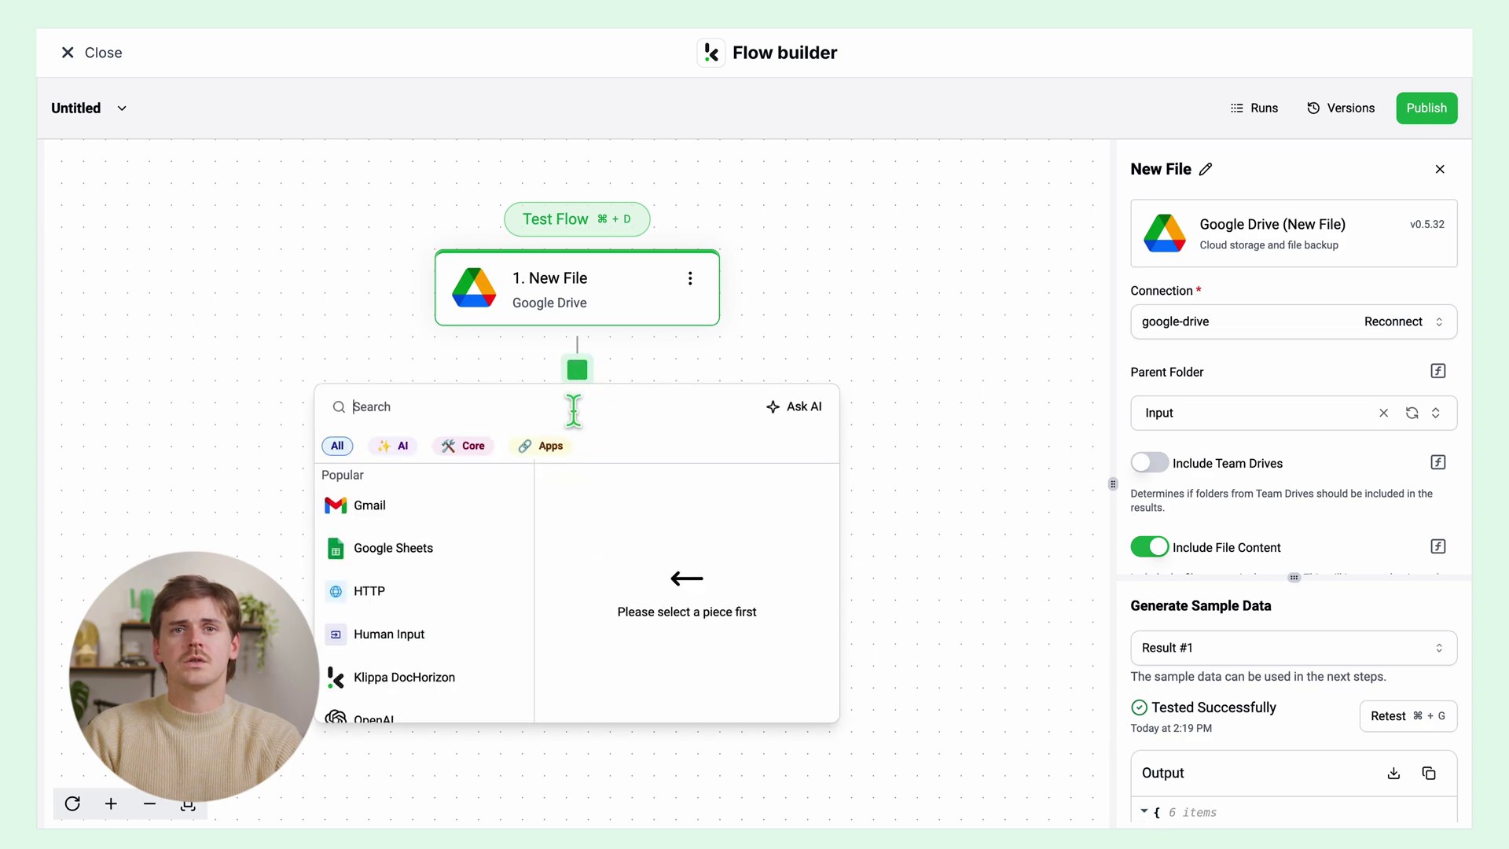
Filter the new-step picker by 'Klippa' to list the Document Capture actions
{"action": "type", "text": "Klippa"}
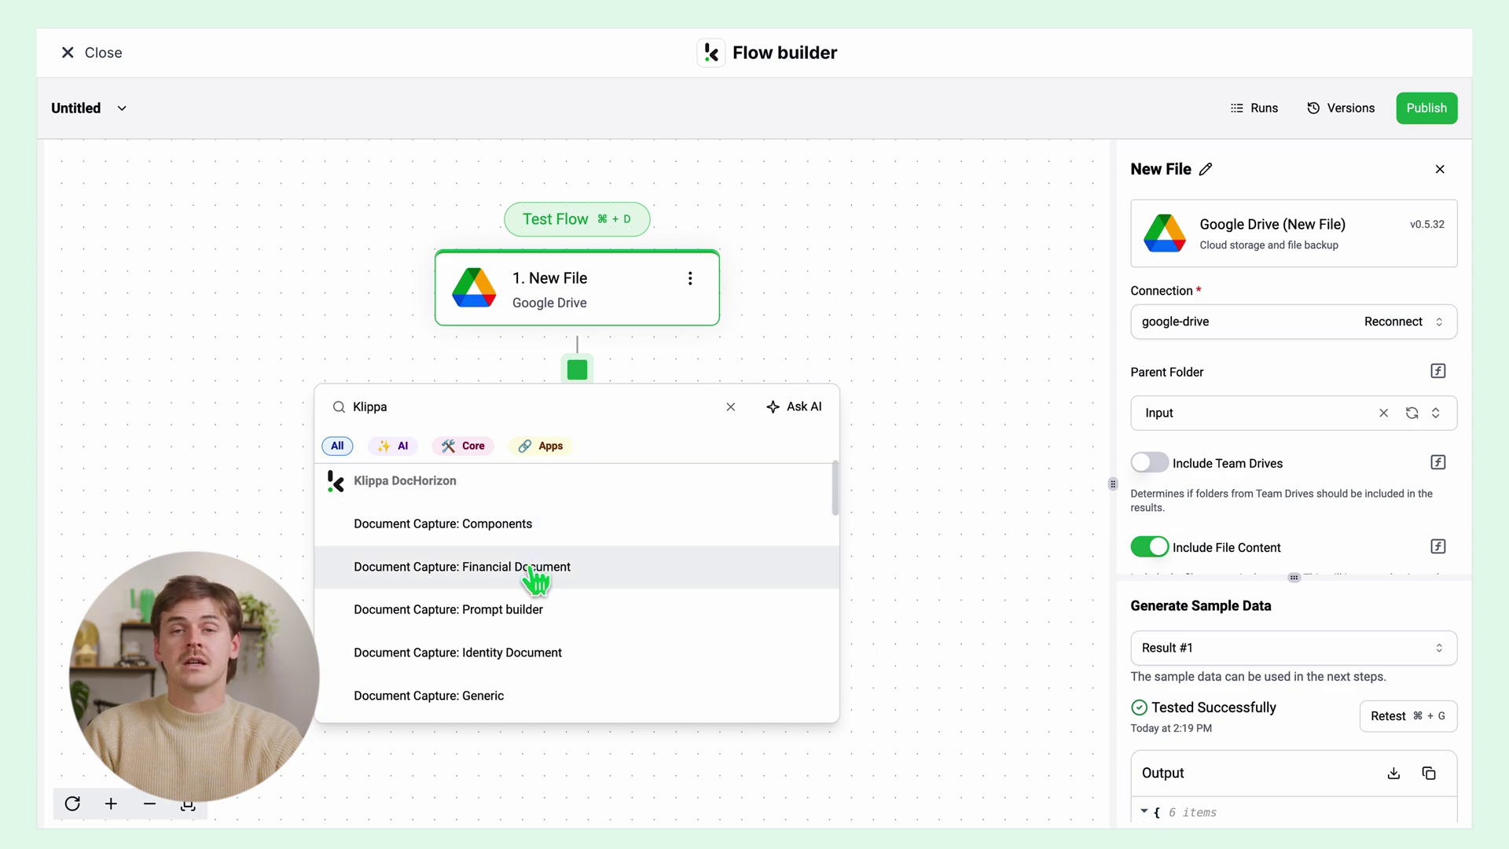
Add Document Capture: Financial Document with Default DocHorizon Platform connection and PDF to Excel preset
{"action": "left_click", "coordinate": [585, 569]}
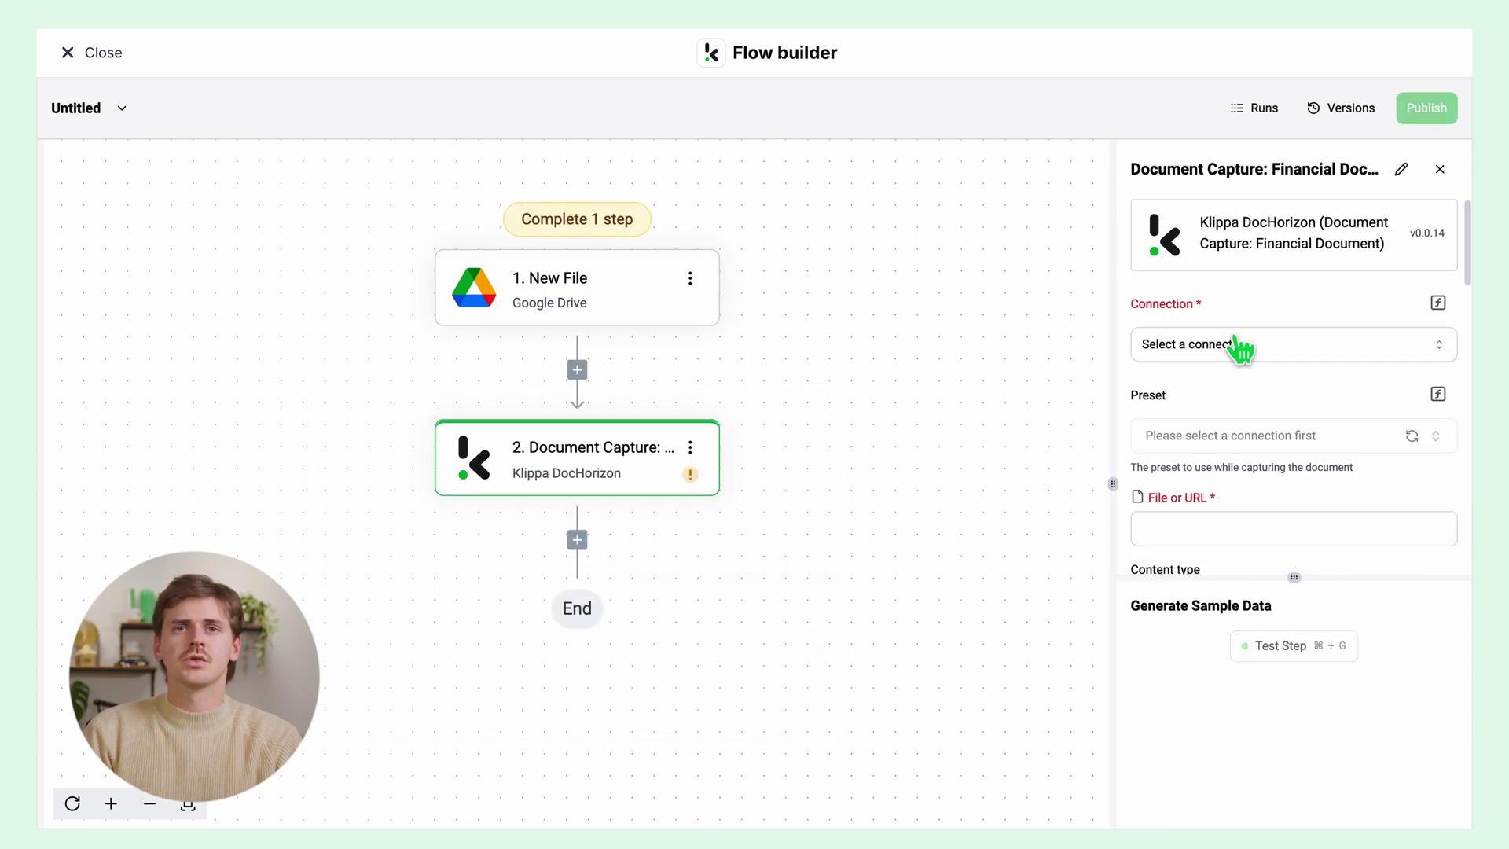
{"action": "left_click", "coordinate": [1257, 350]}
{"action": "left_click", "coordinate": [1250, 411]}
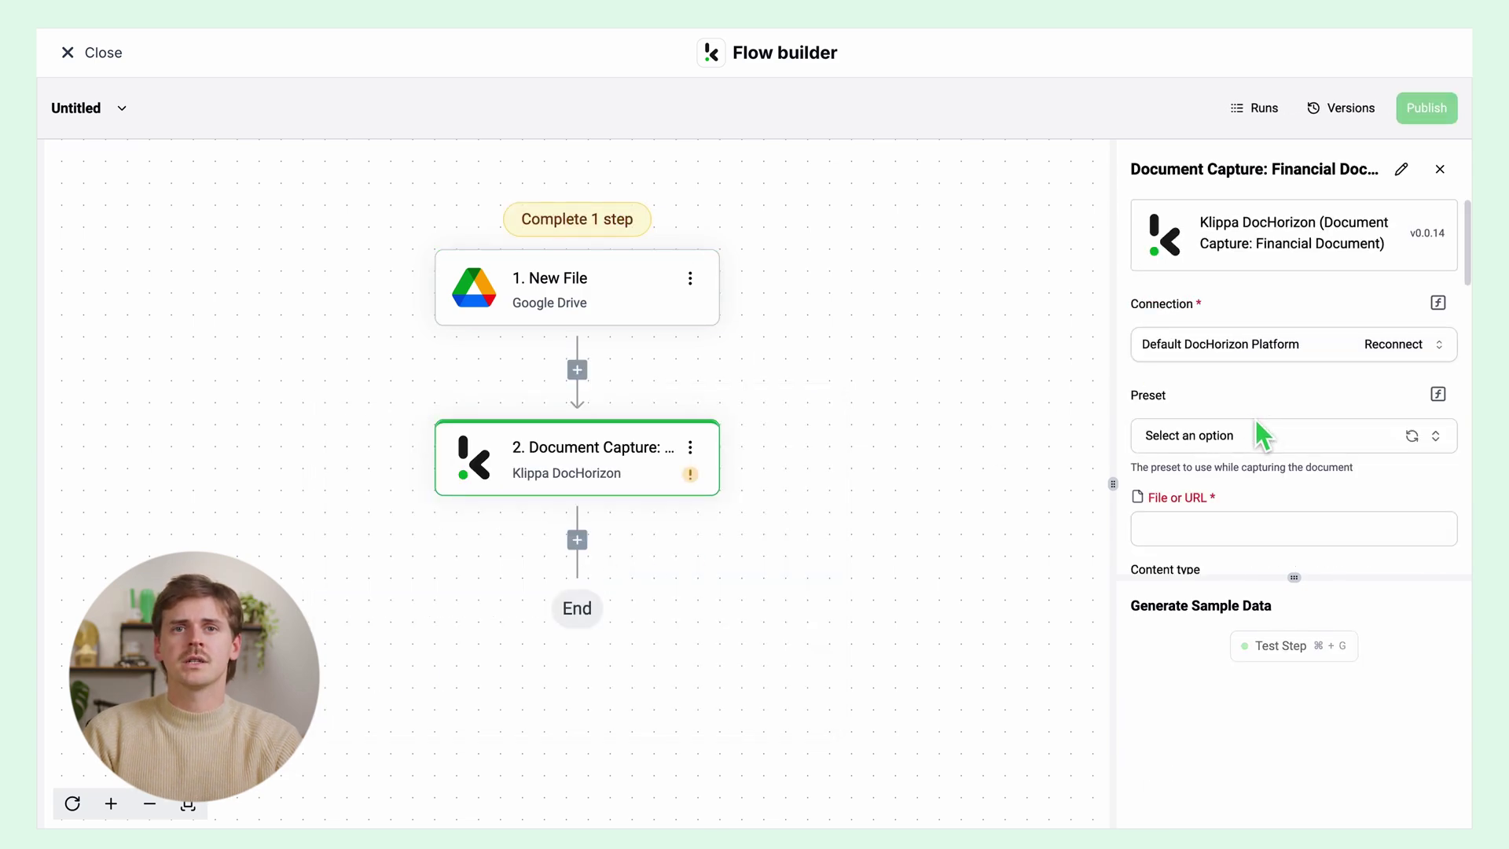
{"action": "left_click", "coordinate": [1269, 440]}
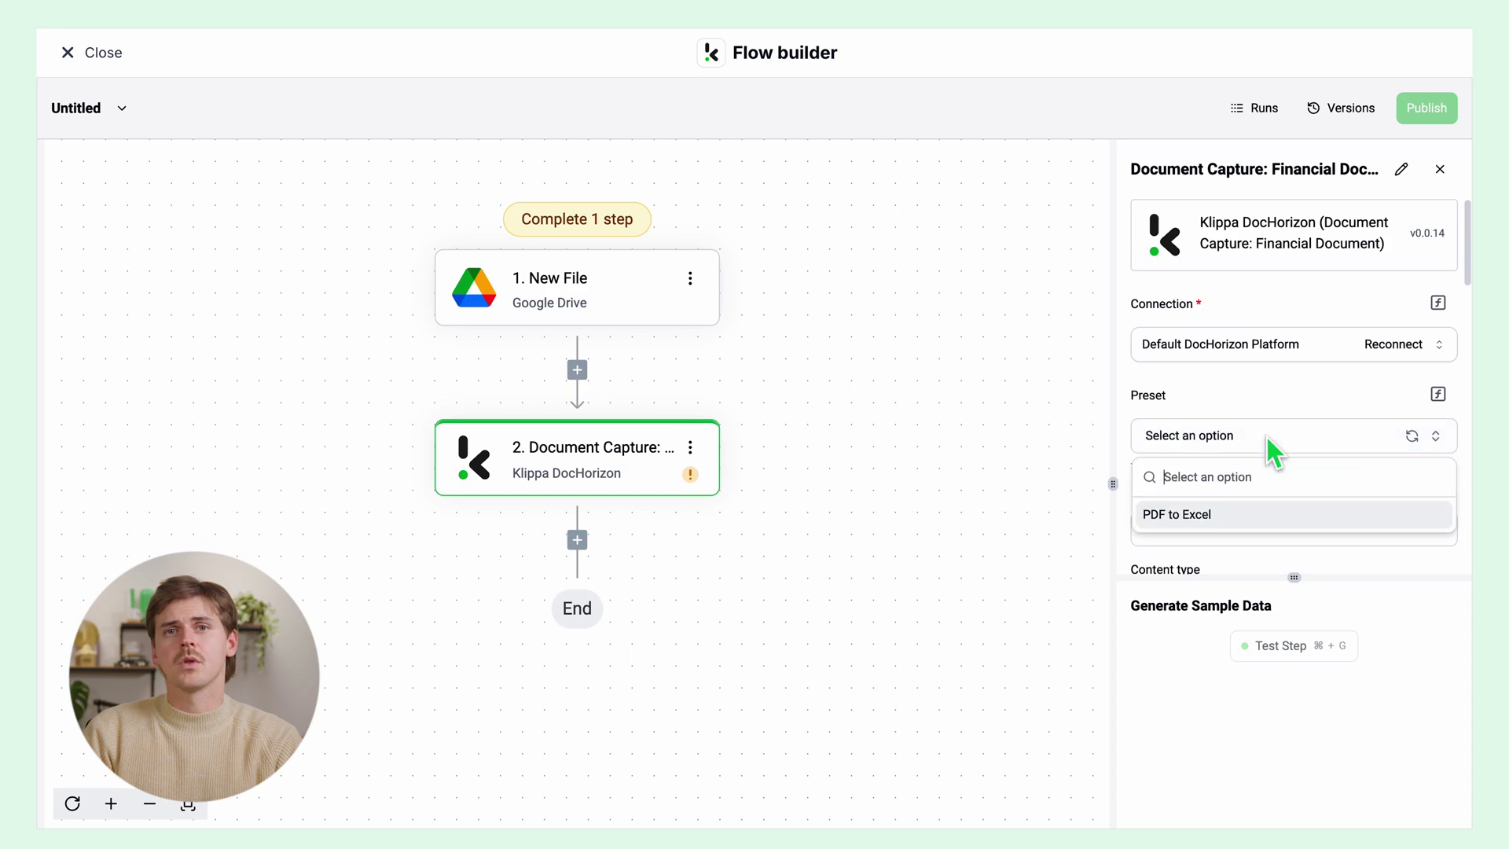
{"action": "left_click", "coordinate": [1229, 513]}
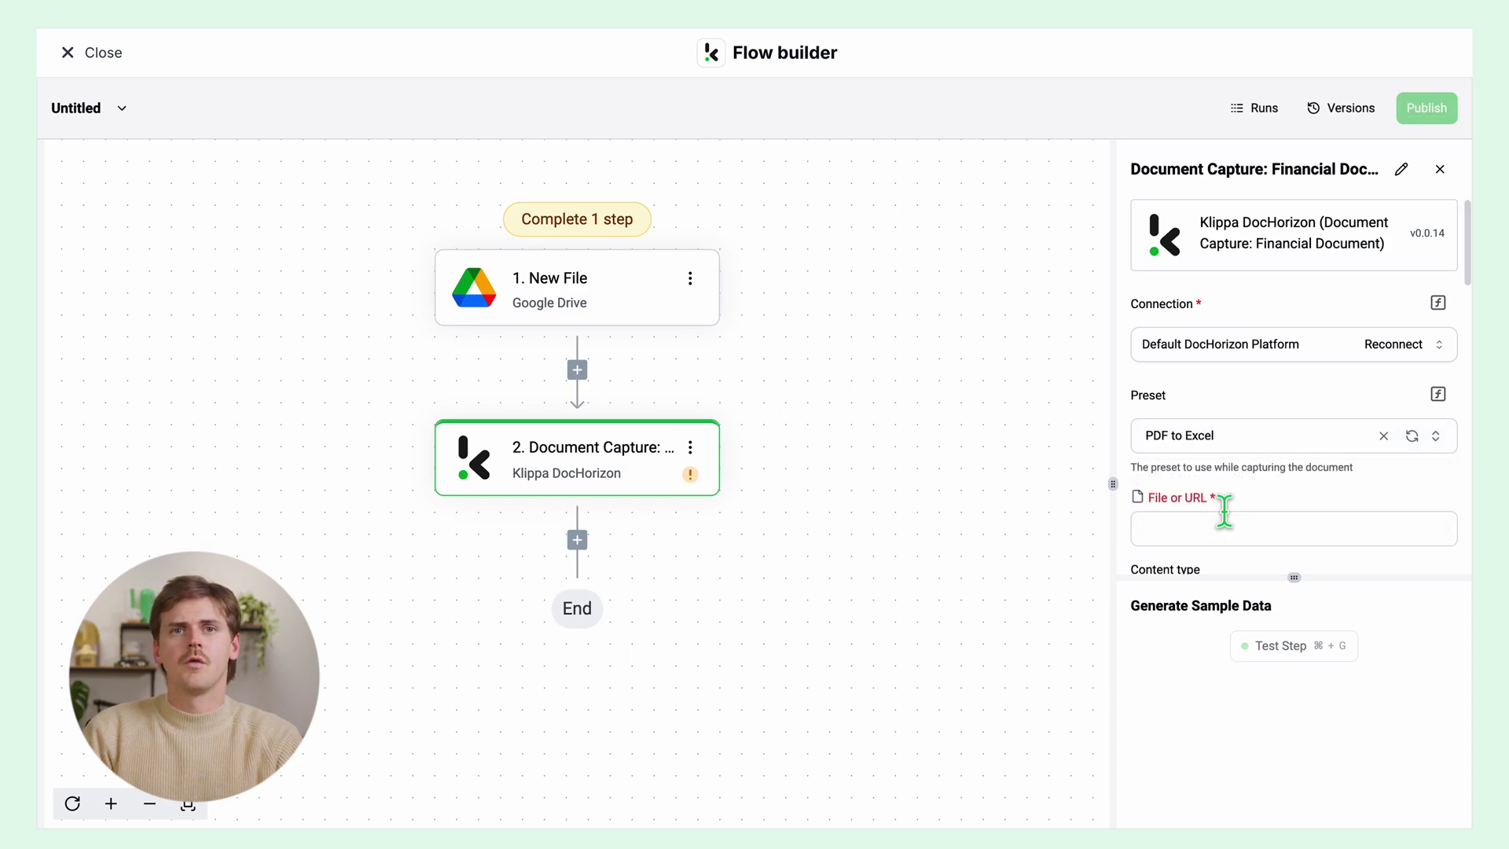
Feed the New File content into File or URL and test the capture step
{"action": "left_click", "coordinate": [1234, 528]}
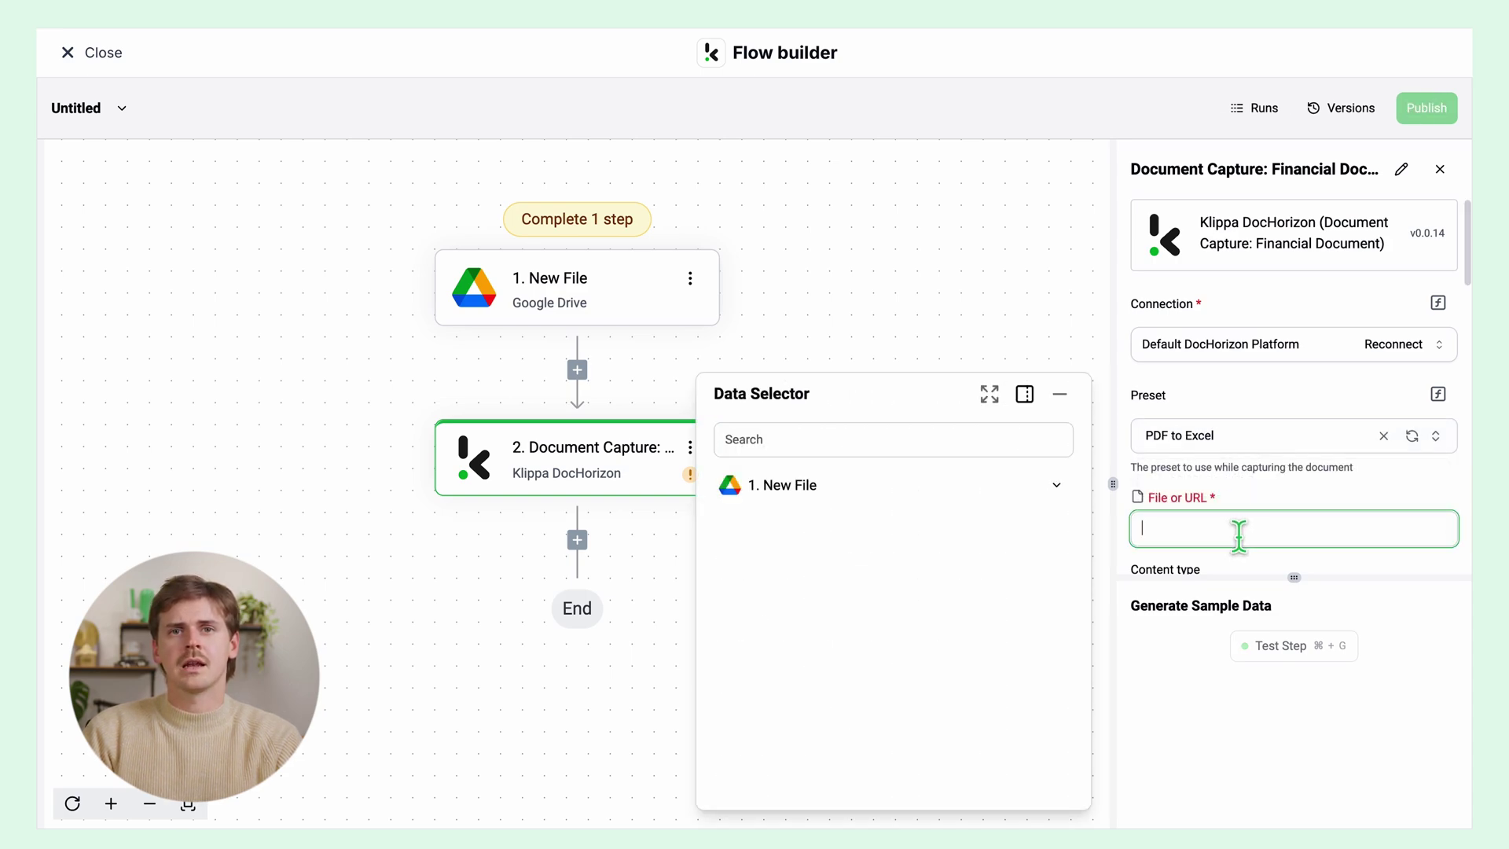
{"action": "left_click", "coordinate": [1063, 488]}
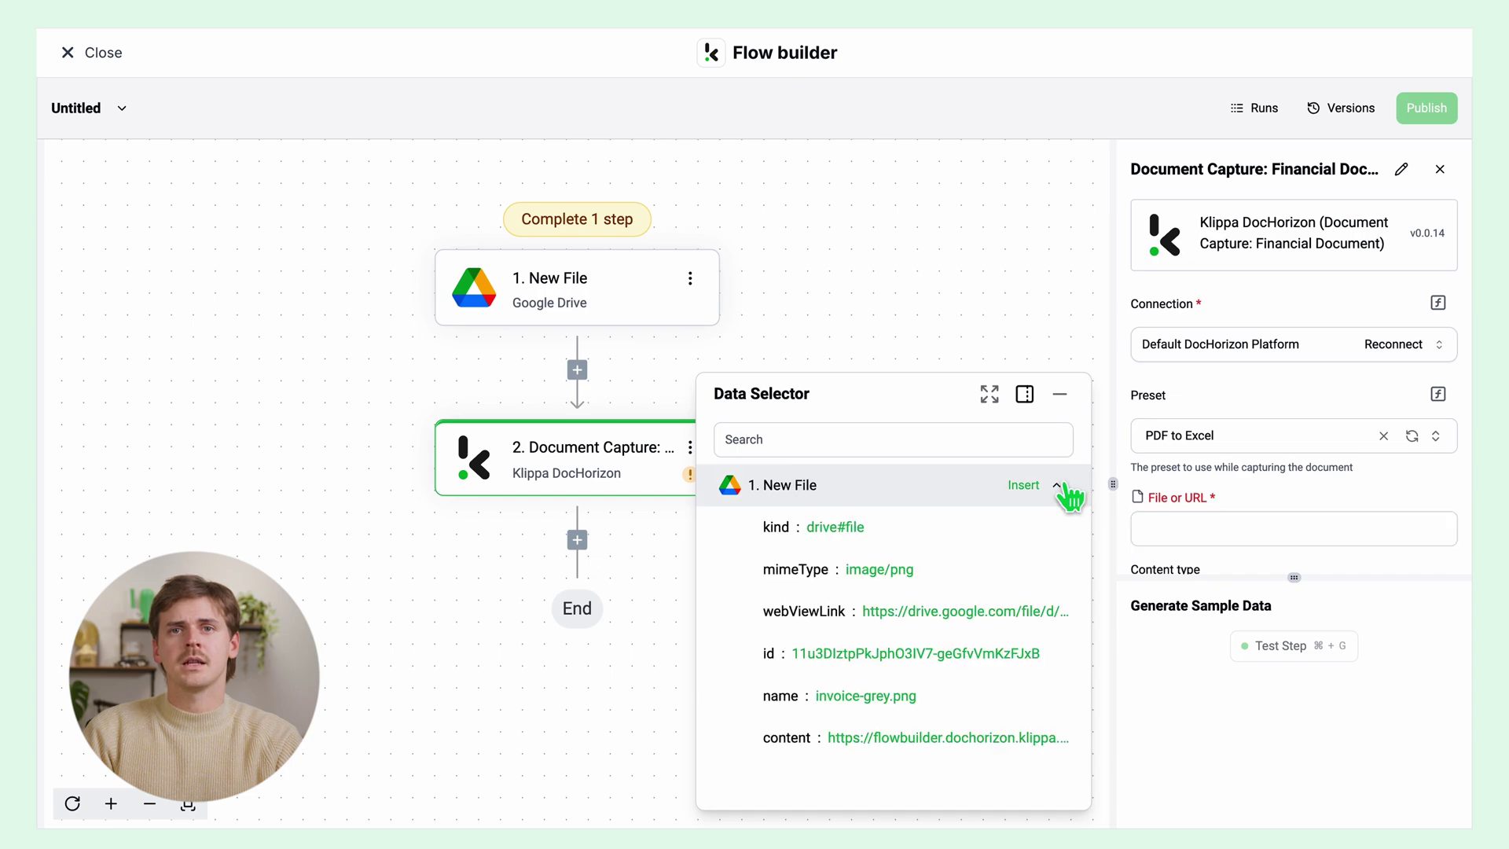
{"action": "left_click", "coordinate": [1061, 737]}
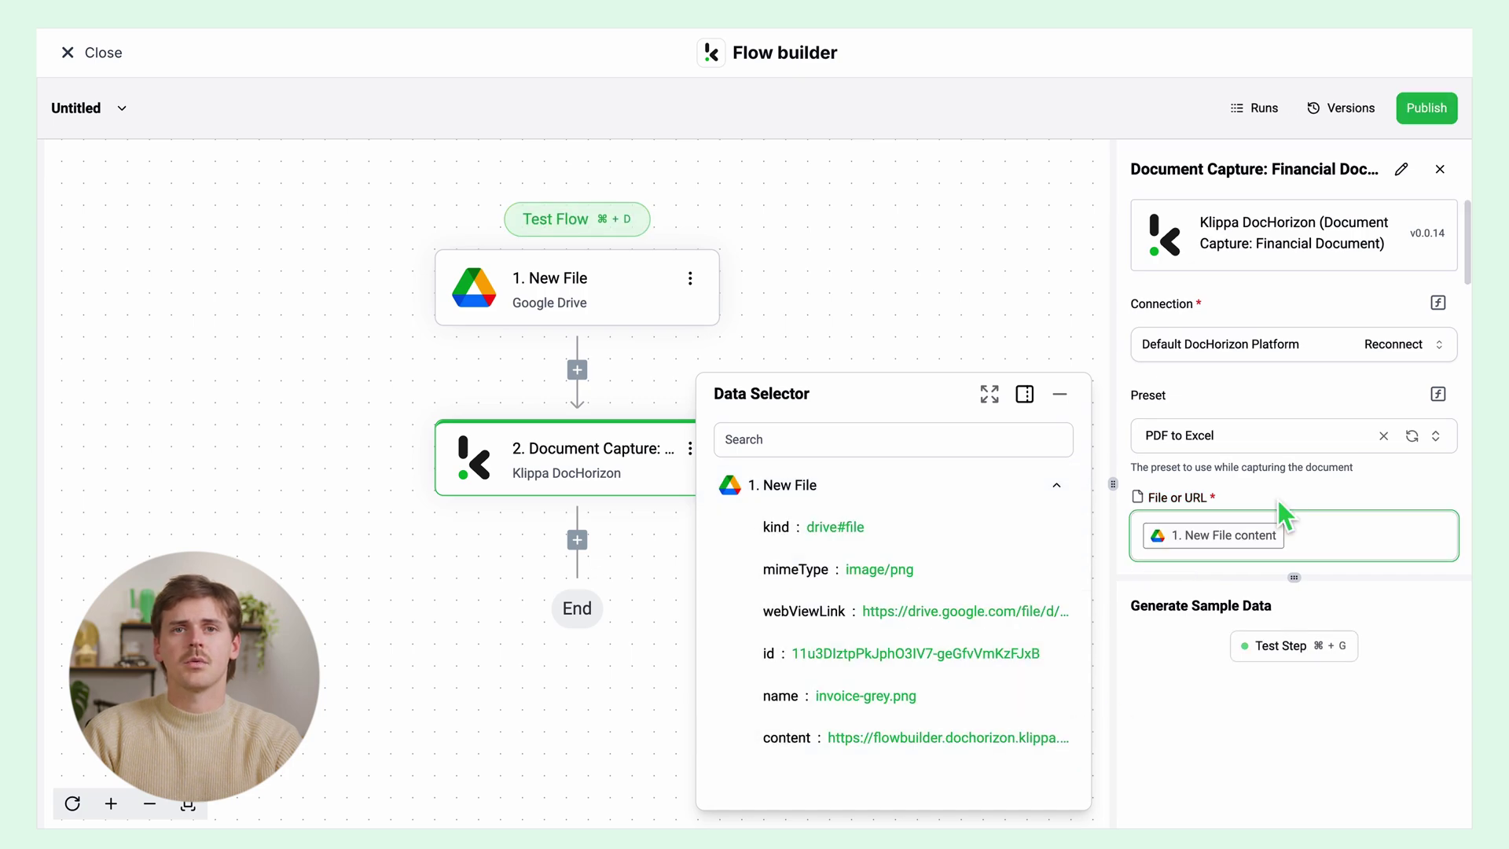
{"action": "scroll", "coordinate": [1295, 503], "scroll_direction": "down", "scroll_amount": 1}
{"action": "scroll", "coordinate": [1295, 502], "scroll_direction": "down", "scroll_amount": 4}
{"action": "left_click", "coordinate": [1311, 648]}
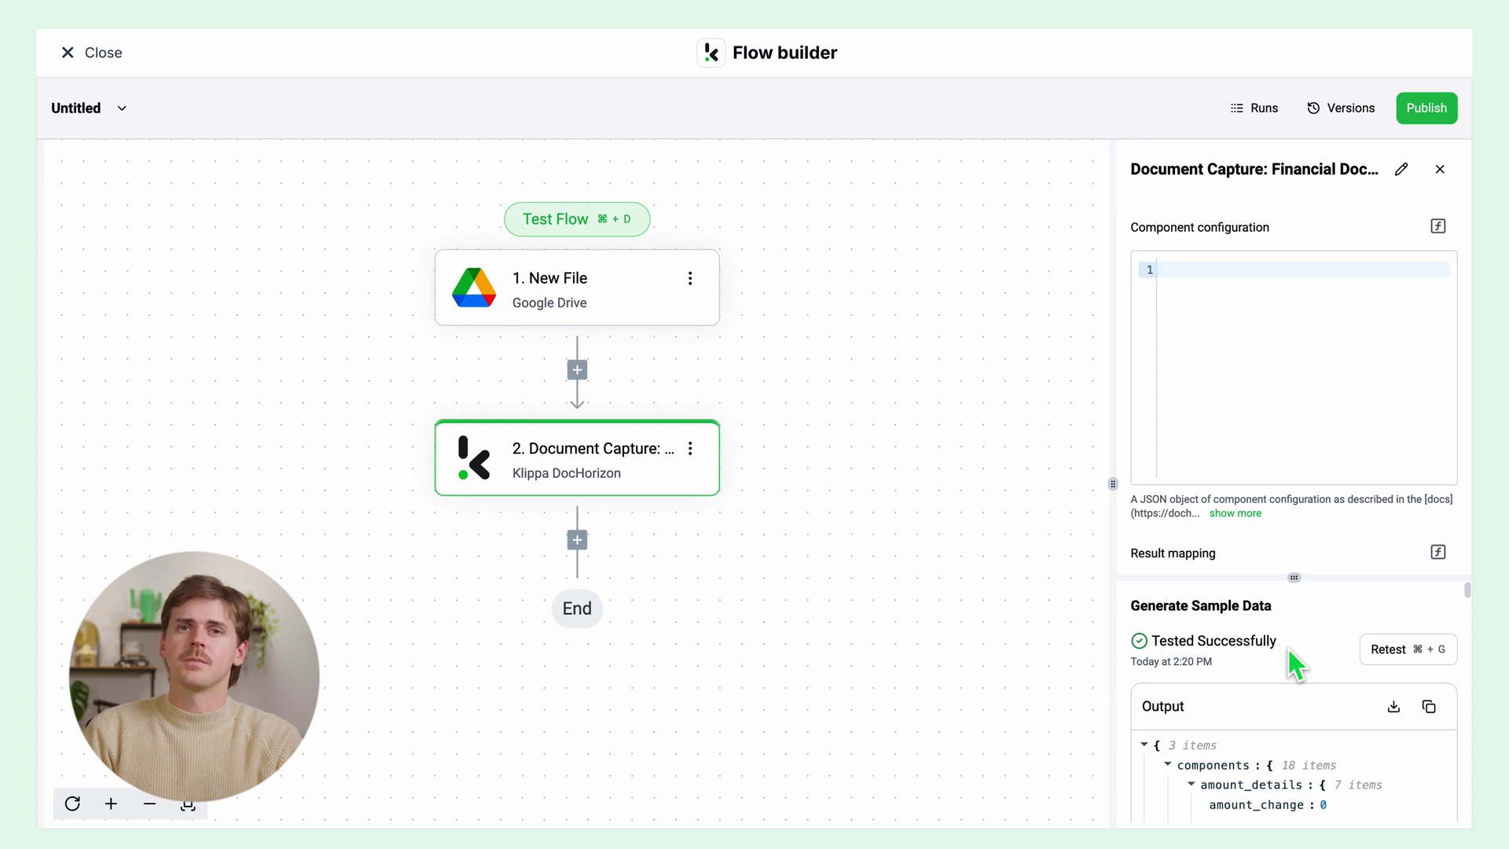
Add an Excel Append Row to Worksheet step using the Microsoft Excel 365 connection
{"action": "left_click", "coordinate": [578, 540]}
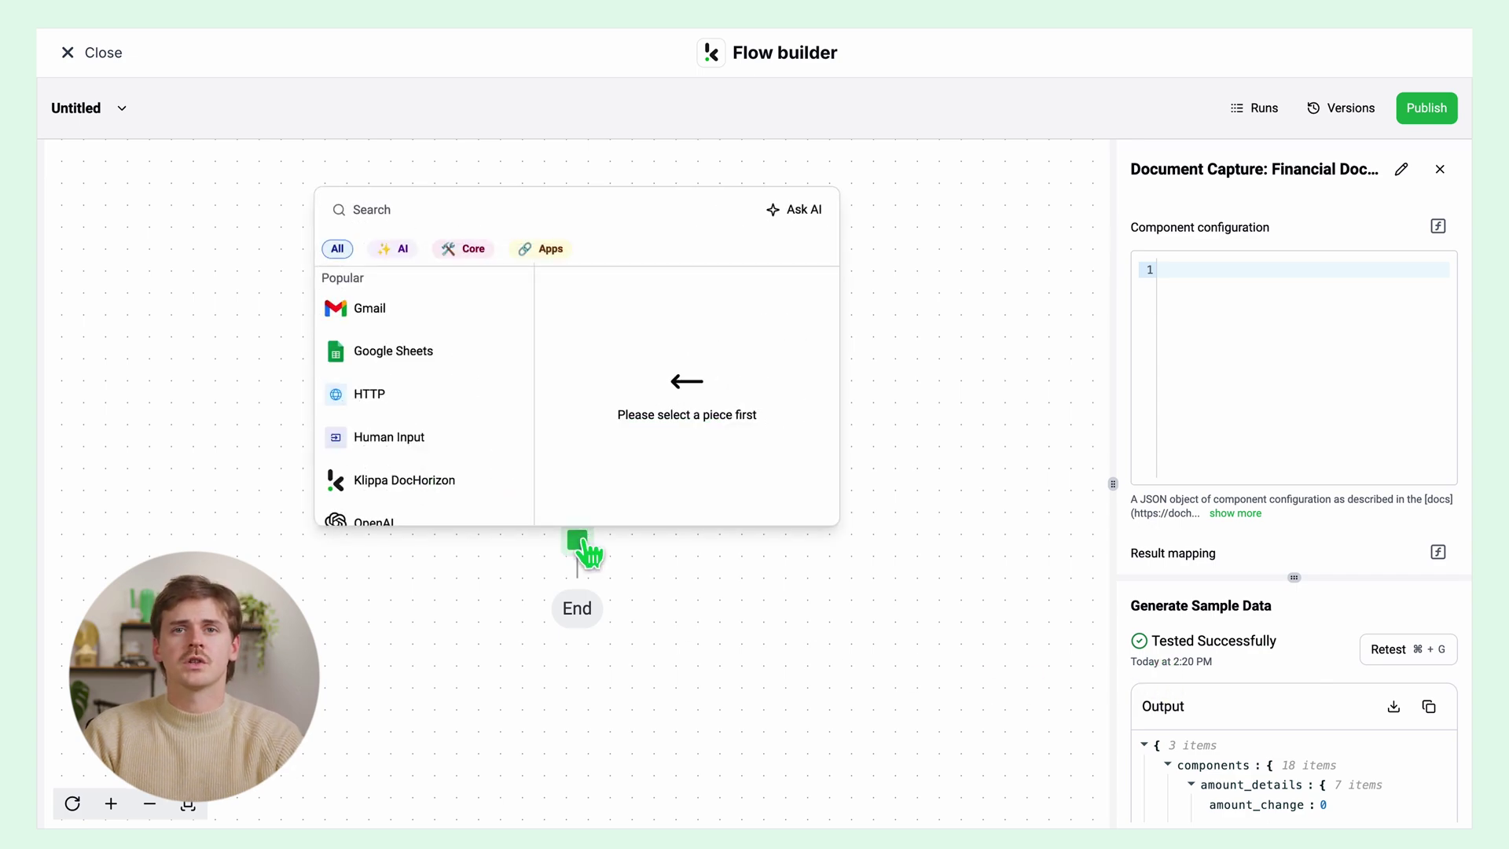
{"action": "type", "text": "Excel"}
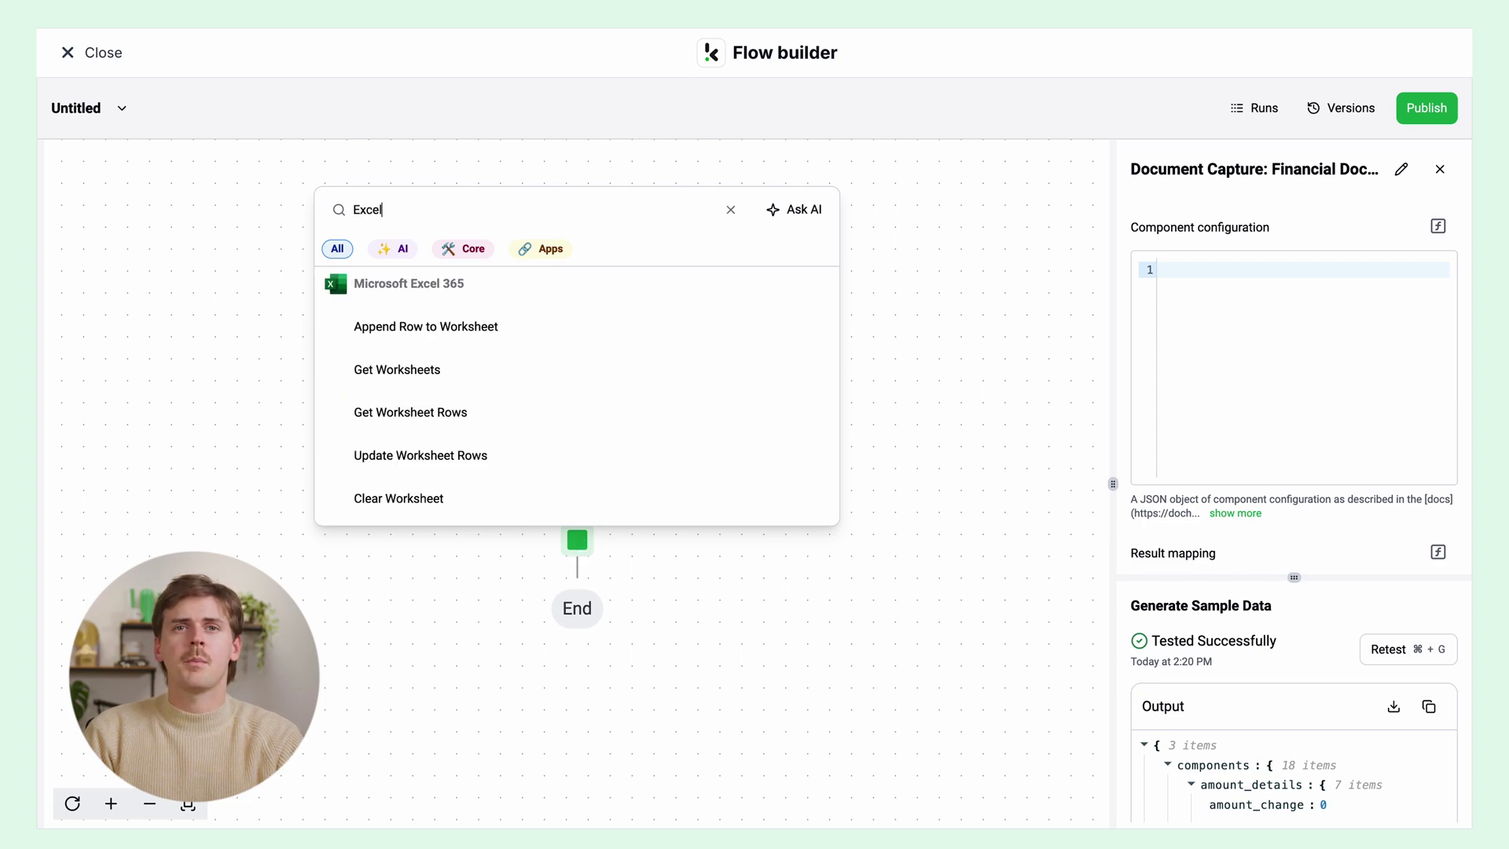
{"action": "left_click", "coordinate": [471, 328]}
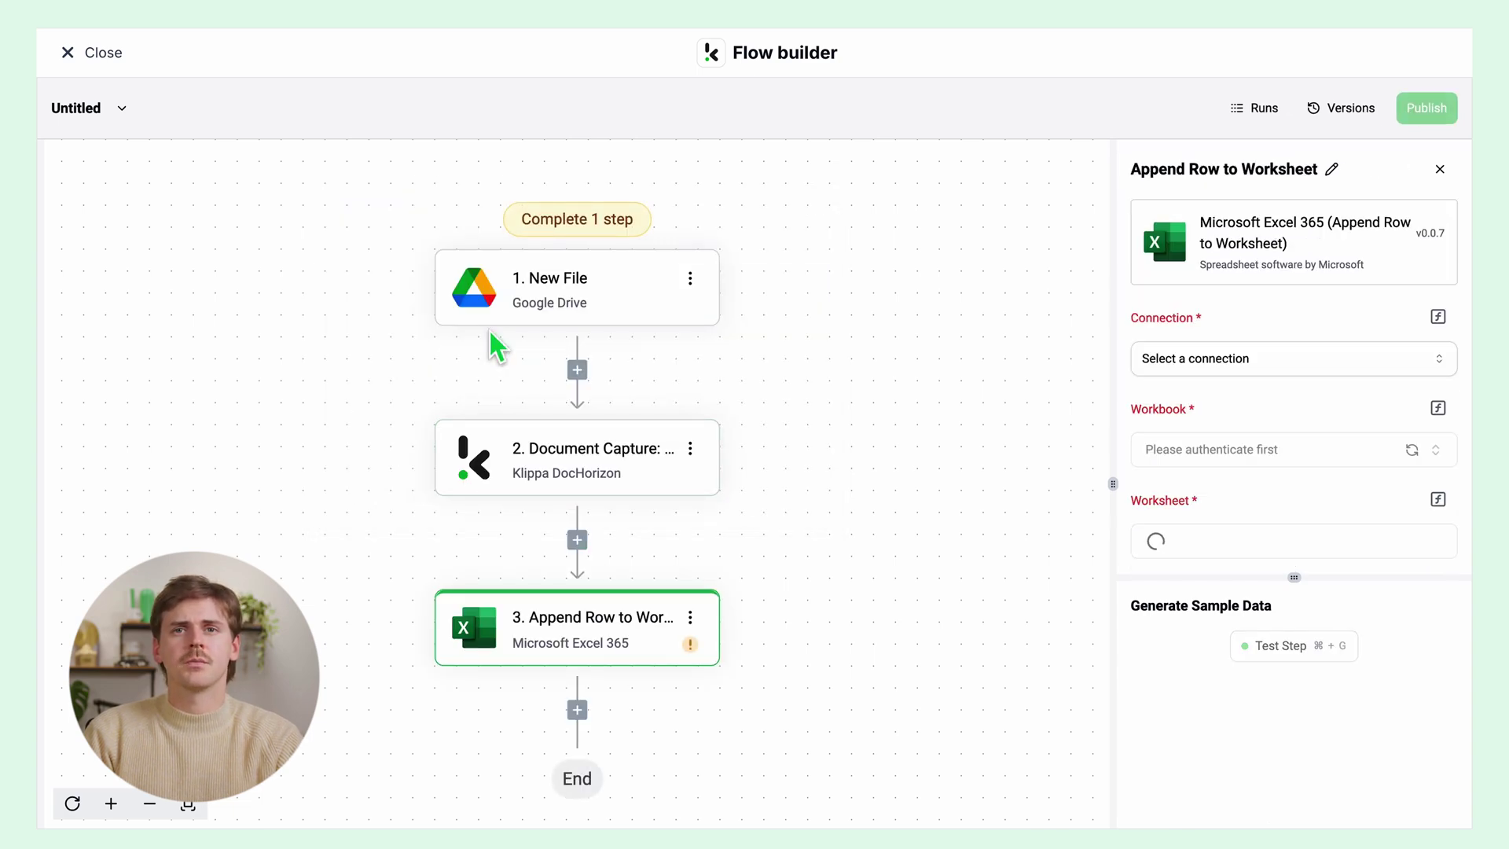
{"action": "left_click", "coordinate": [1251, 357]}
{"action": "left_click", "coordinate": [1242, 426]}
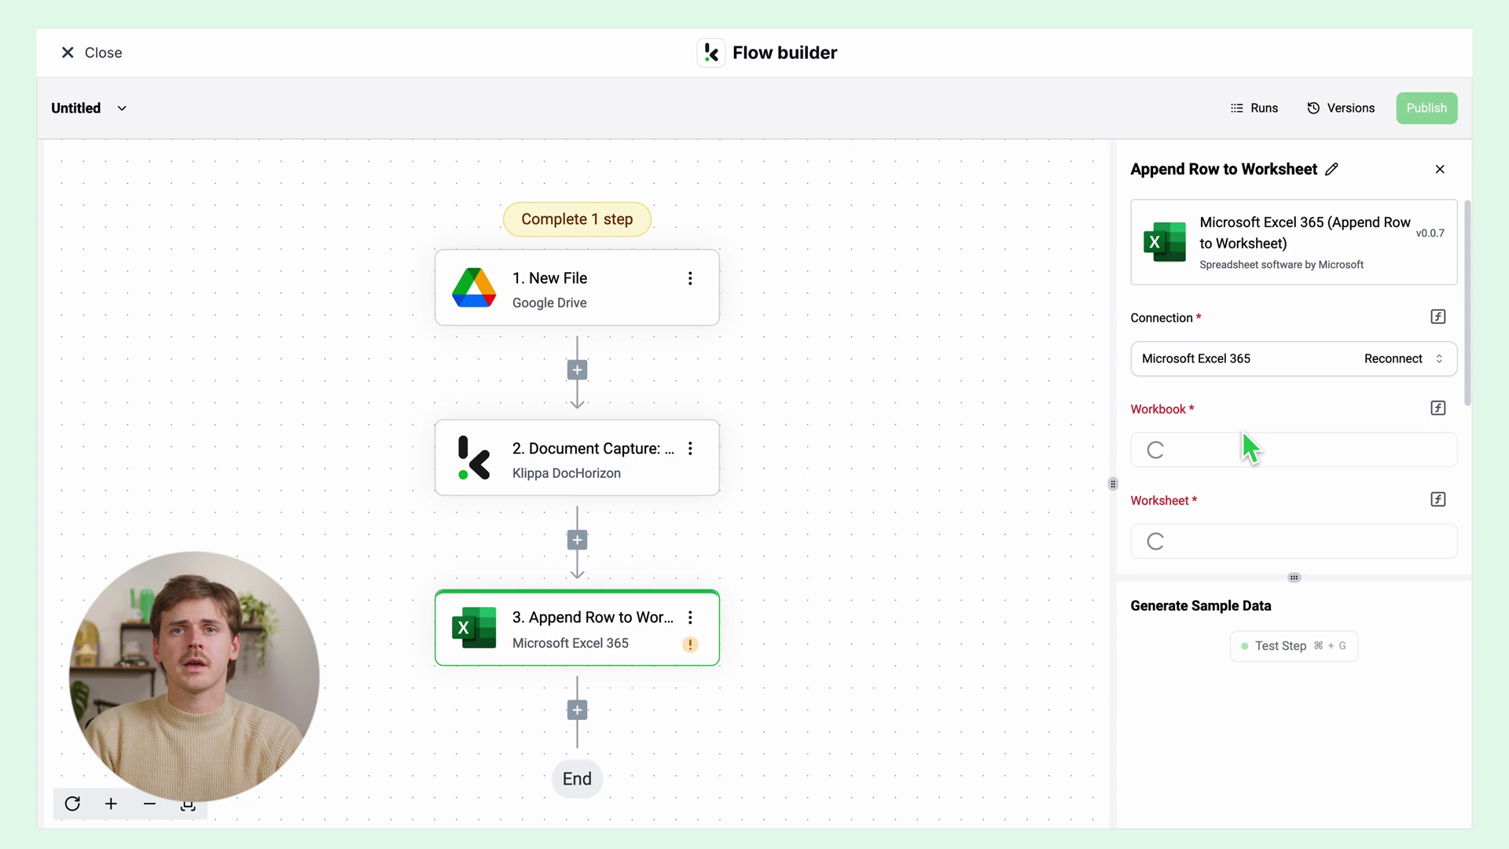
Target workbook PDF to Excel.xlsx and worksheet Hoja1
{"action": "left_click", "coordinate": [1278, 455]}
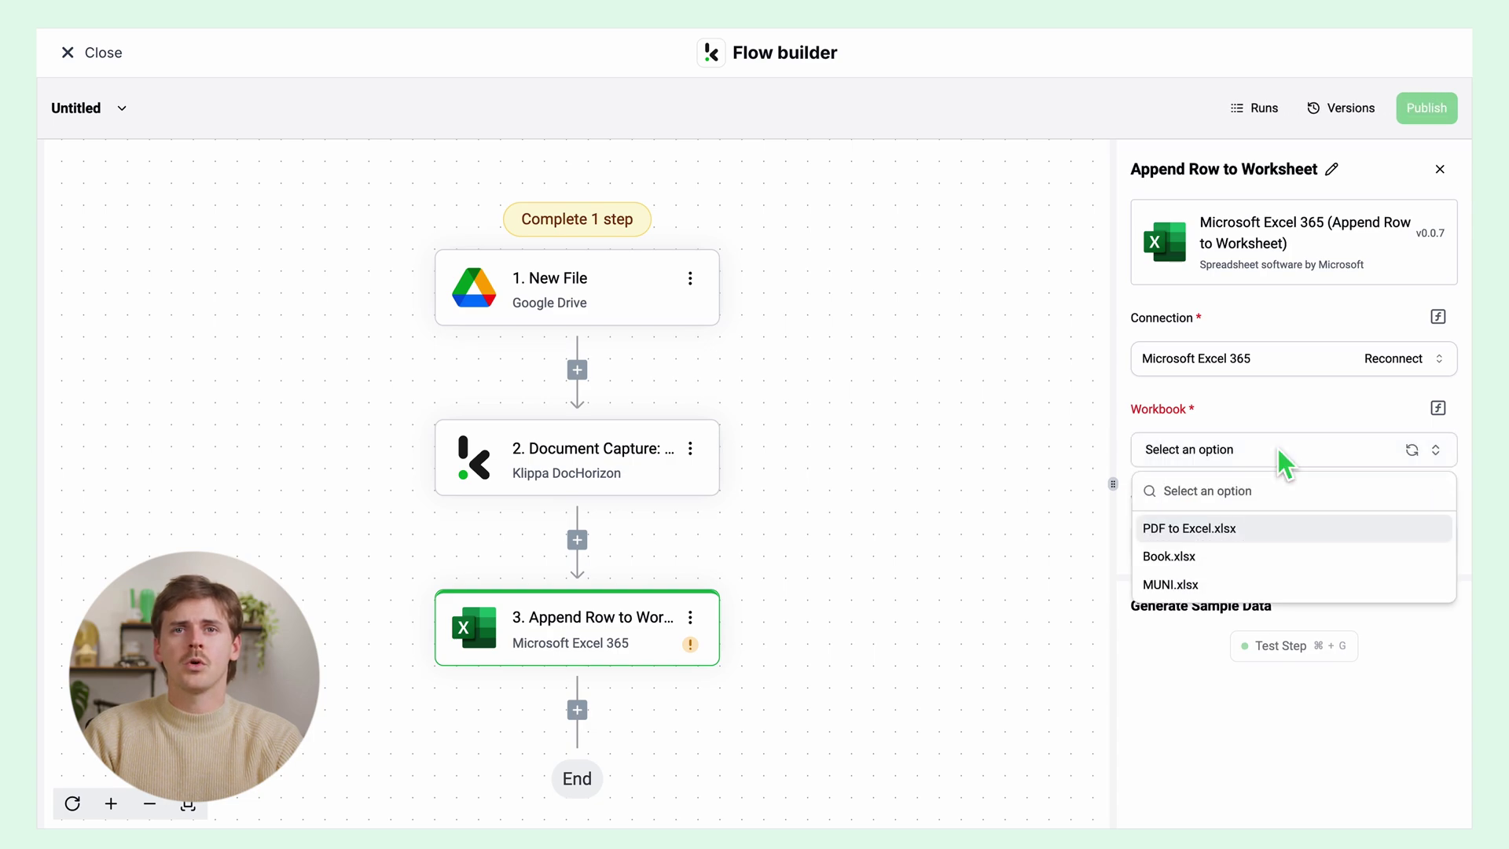
{"action": "left_click", "coordinate": [1261, 529]}
{"action": "left_click", "coordinate": [1260, 541]}
{"action": "left_click", "coordinate": [1251, 620]}
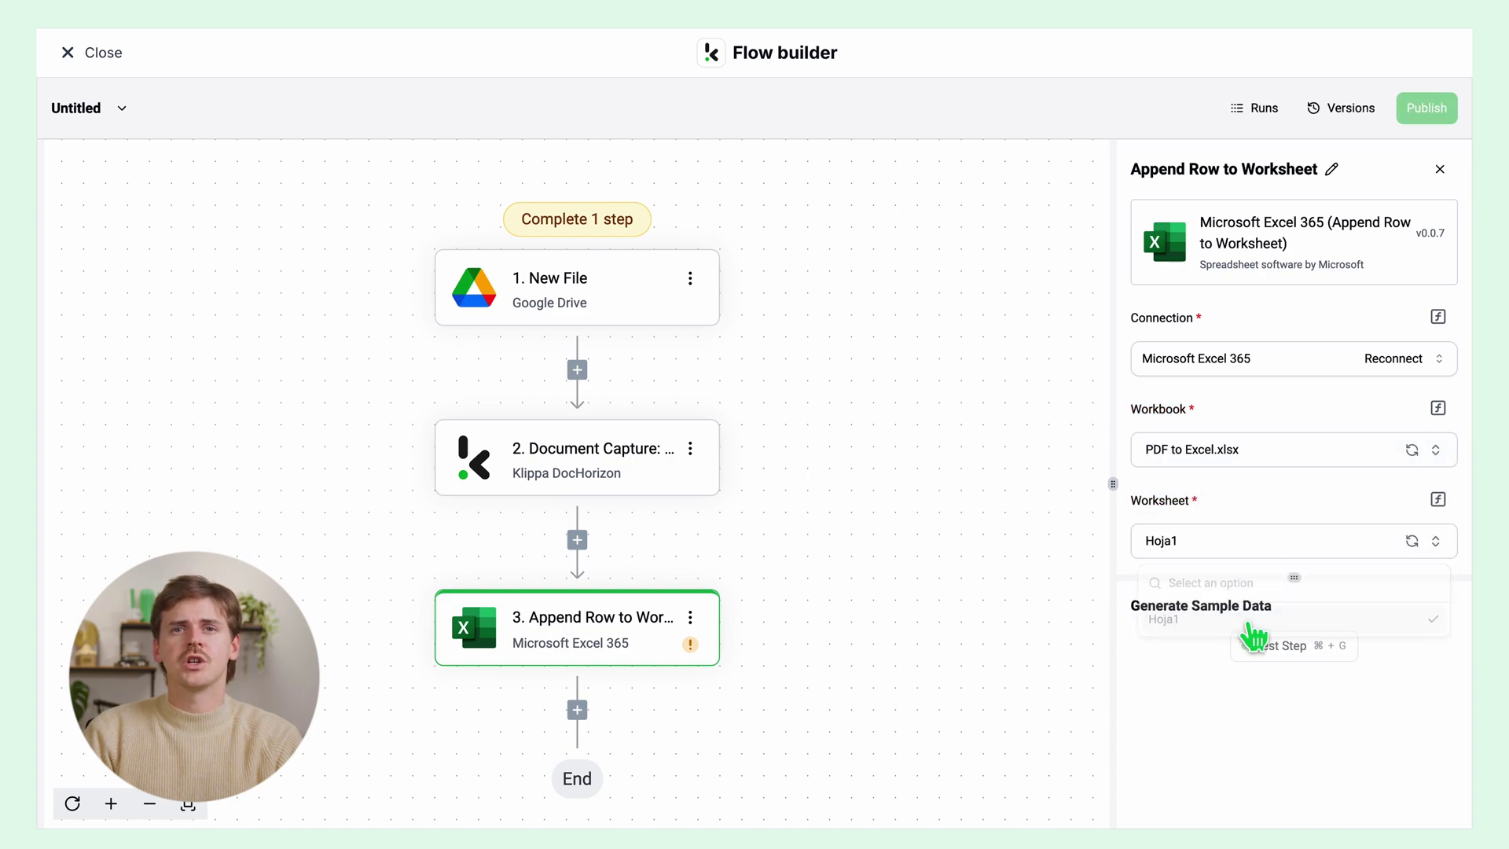
{"action": "scroll", "coordinate": [1297, 538], "scroll_direction": "down", "scroll_amount": 4}
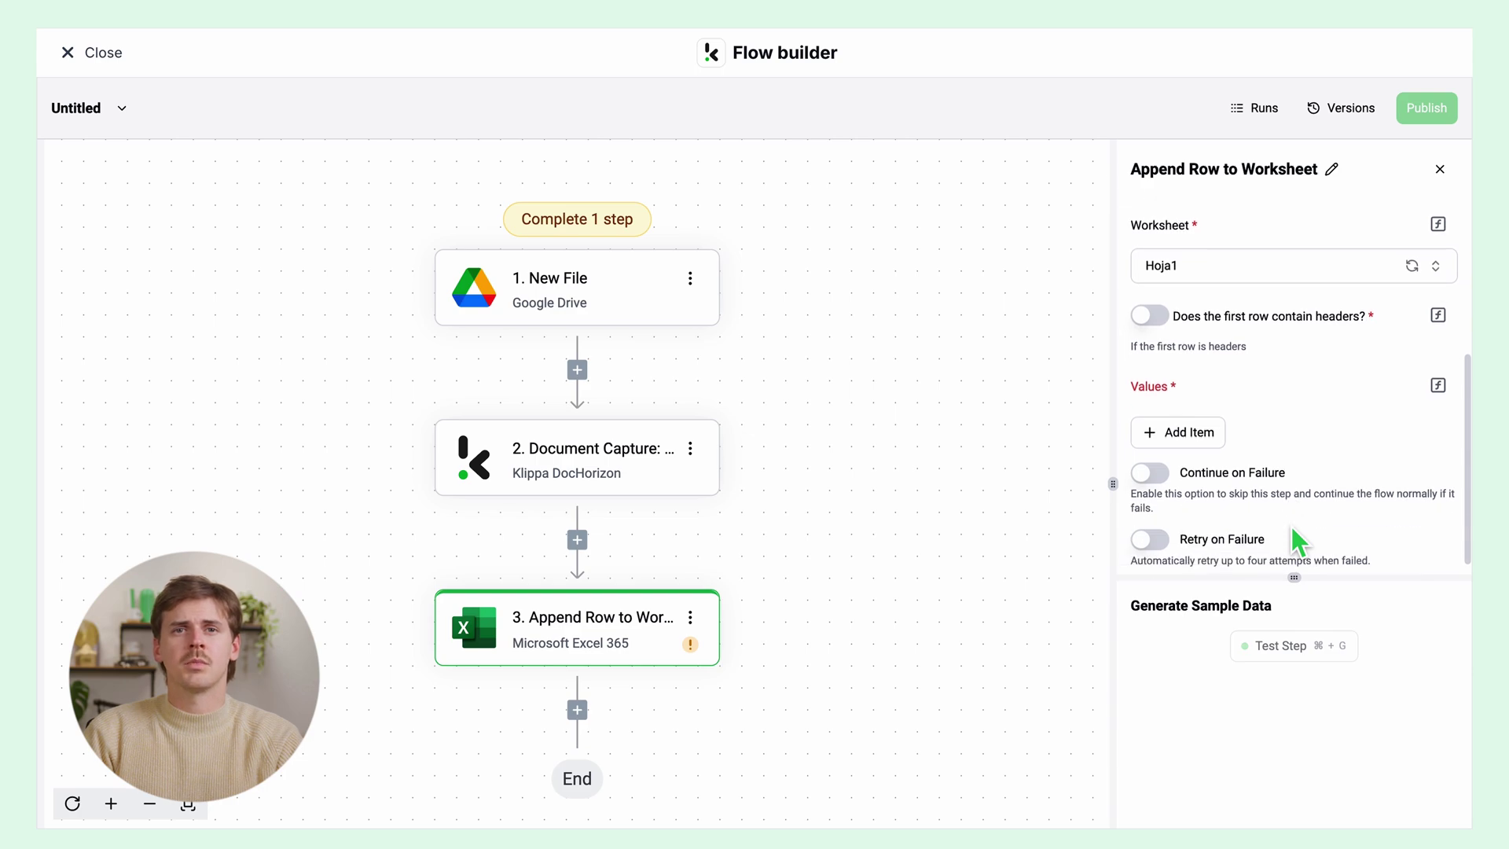
Turn on first row contains headers and map captured invoice_number into Invoice number
{"action": "left_click", "coordinate": [1149, 316]}
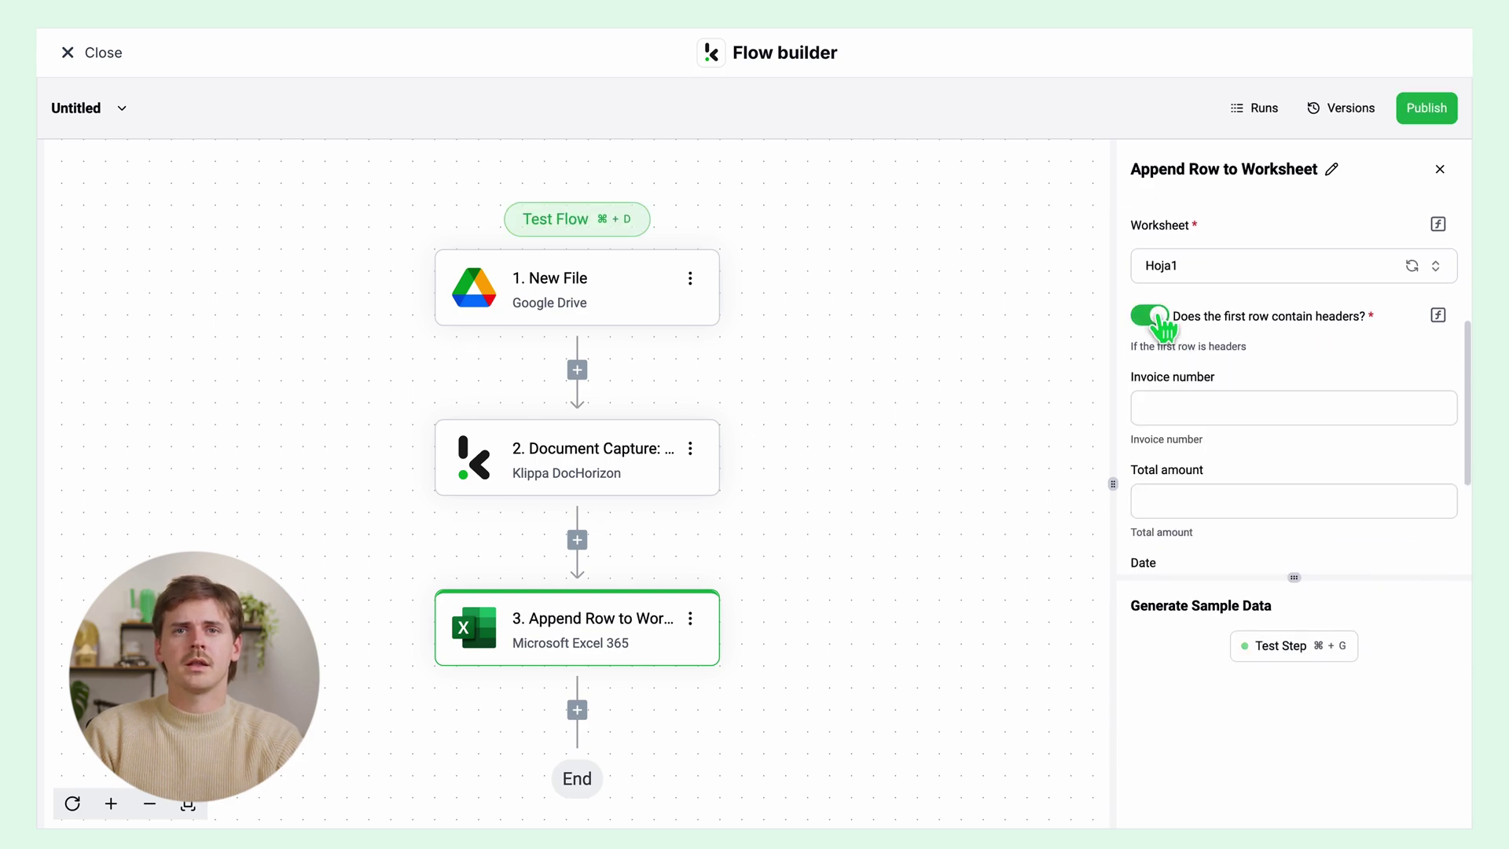
{"action": "left_click", "coordinate": [1203, 410]}
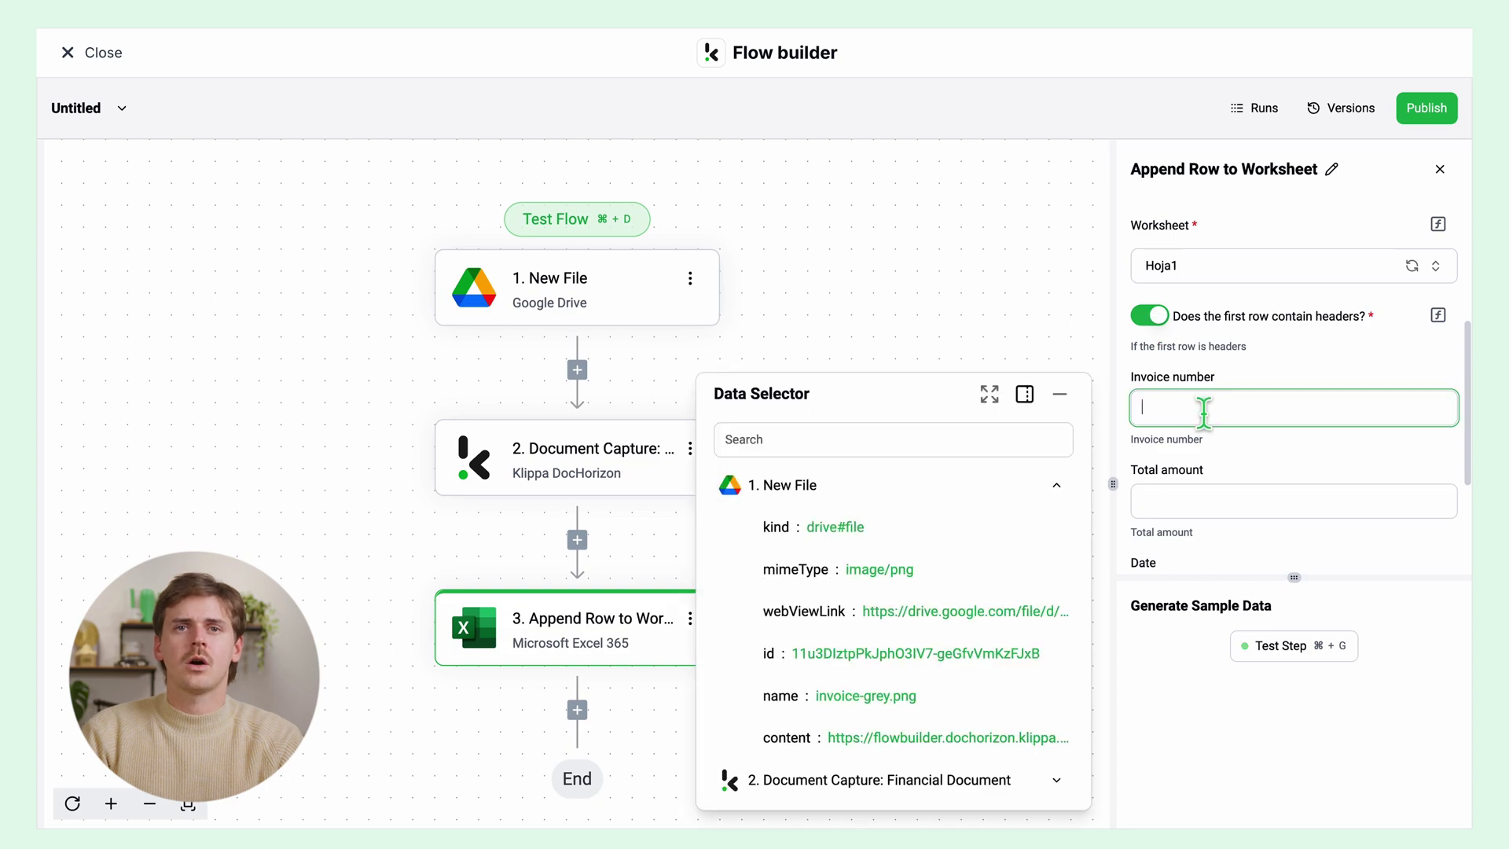
{"action": "left_click", "coordinate": [1061, 485]}
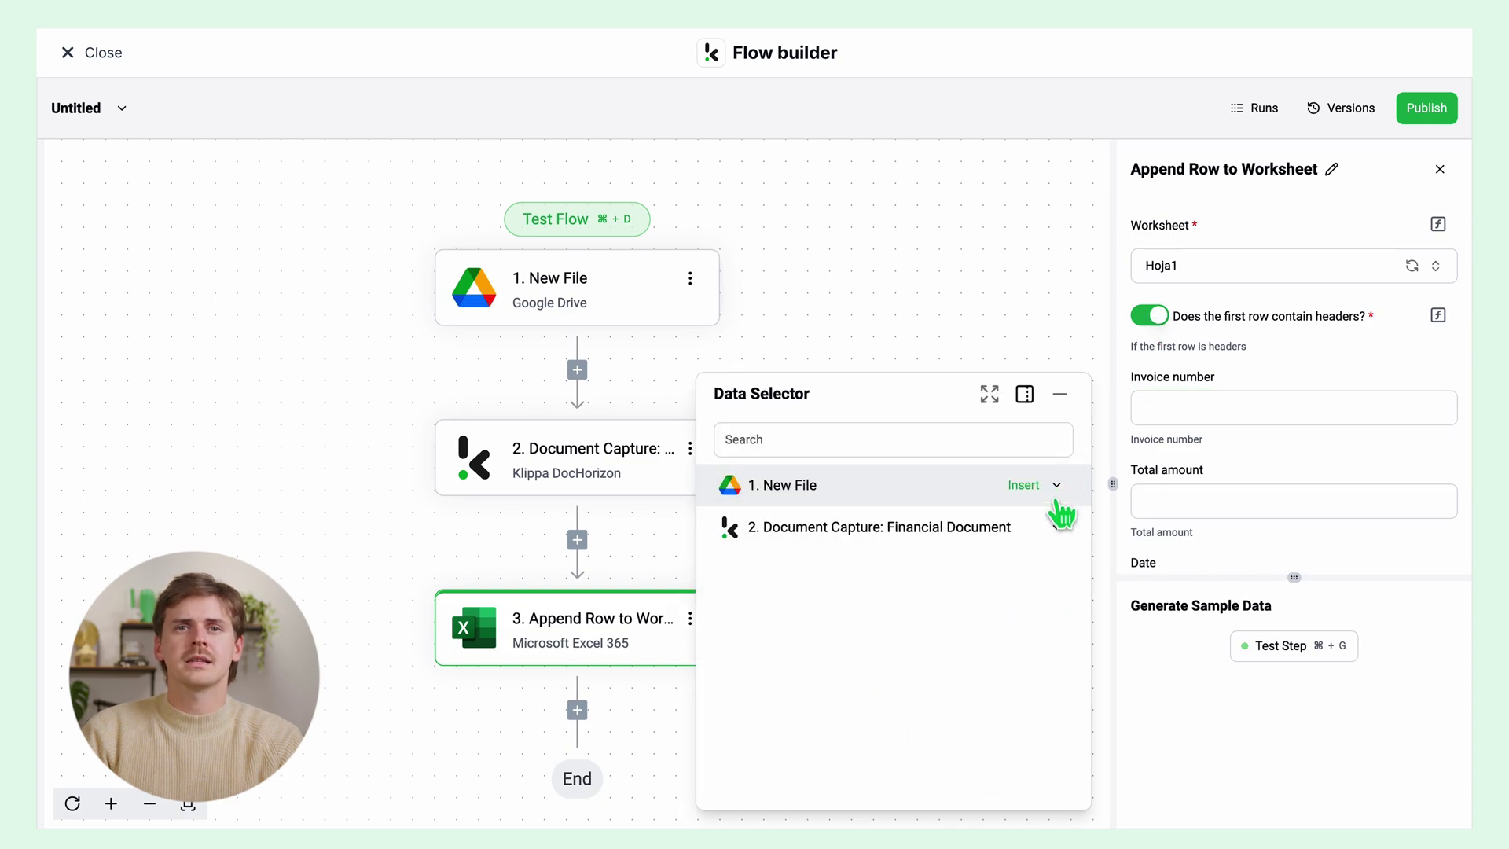
{"action": "left_click", "coordinate": [1057, 528]}
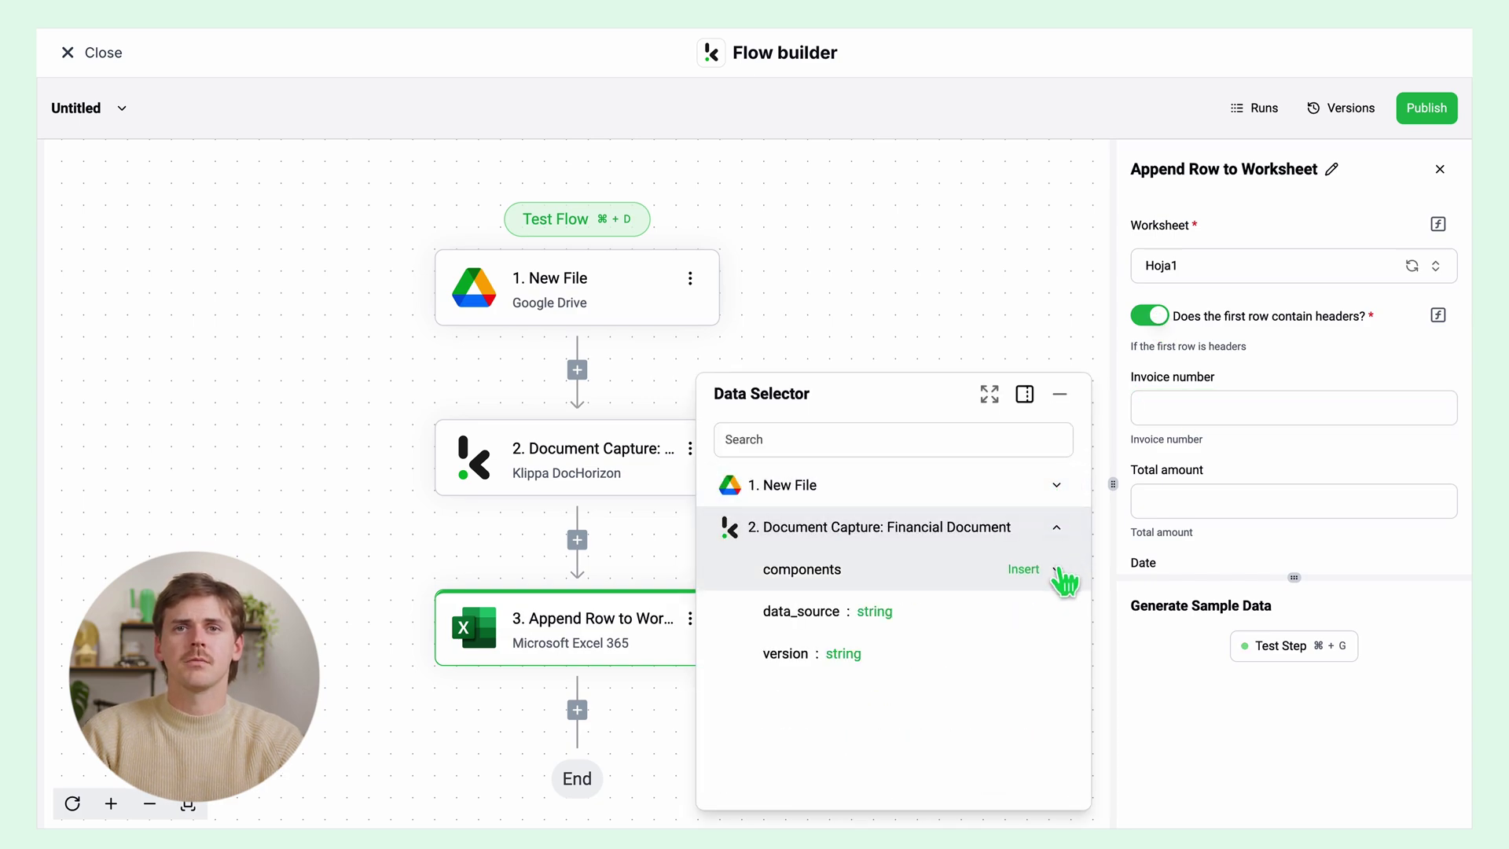
{"action": "left_click", "coordinate": [1059, 570]}
{"action": "scroll", "coordinate": [1065, 581], "scroll_direction": "down", "scroll_amount": 5}
{"action": "left_click", "coordinate": [1061, 580]}
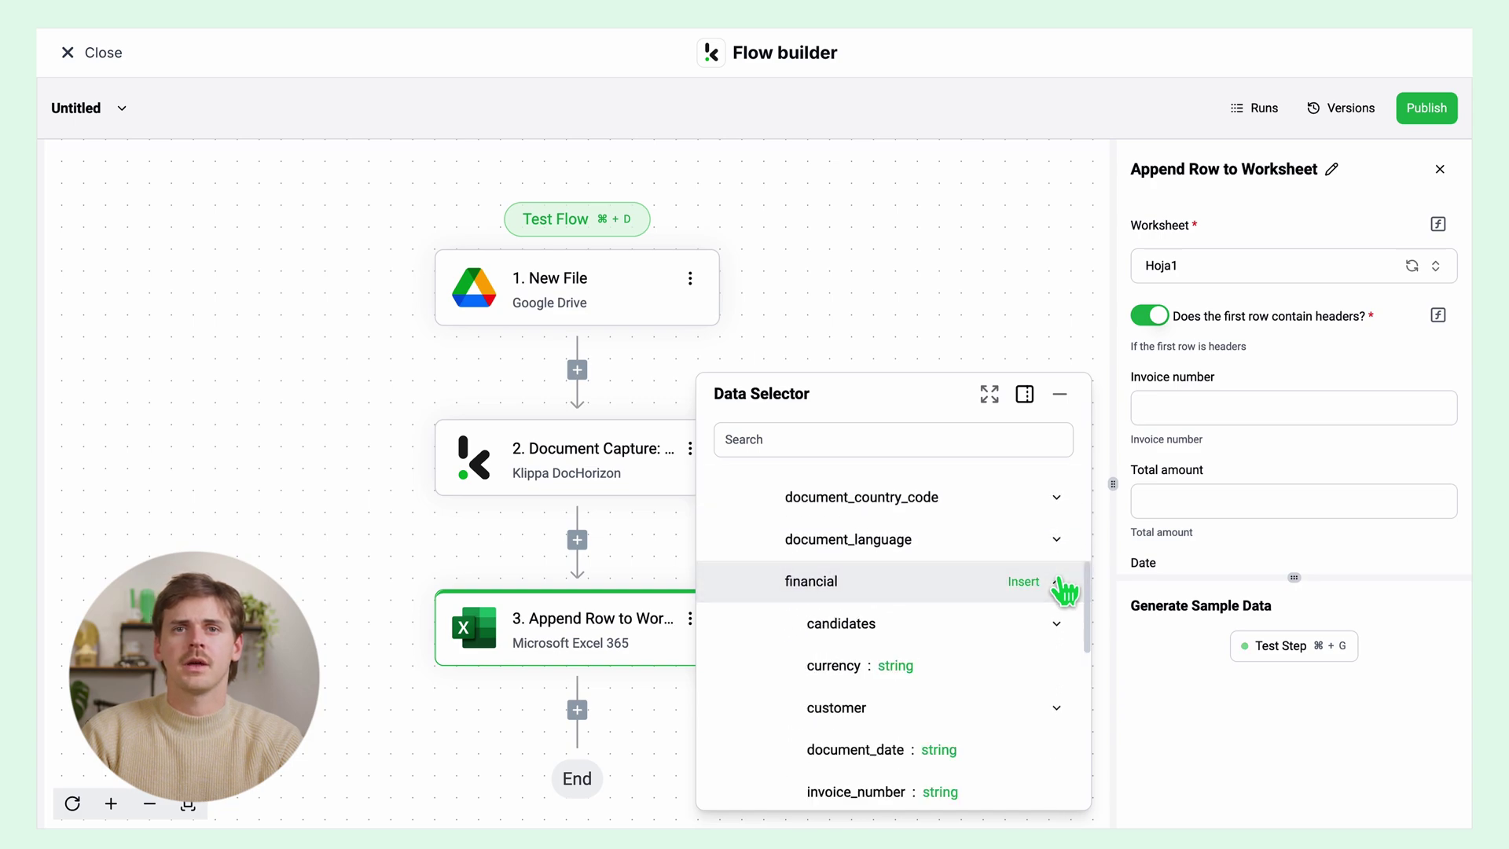
{"action": "scroll", "coordinate": [1065, 586], "scroll_direction": "down", "scroll_amount": 2}
{"action": "scroll", "coordinate": [1065, 591], "scroll_direction": "down", "scroll_amount": 1}
{"action": "left_click", "coordinate": [1063, 602]}
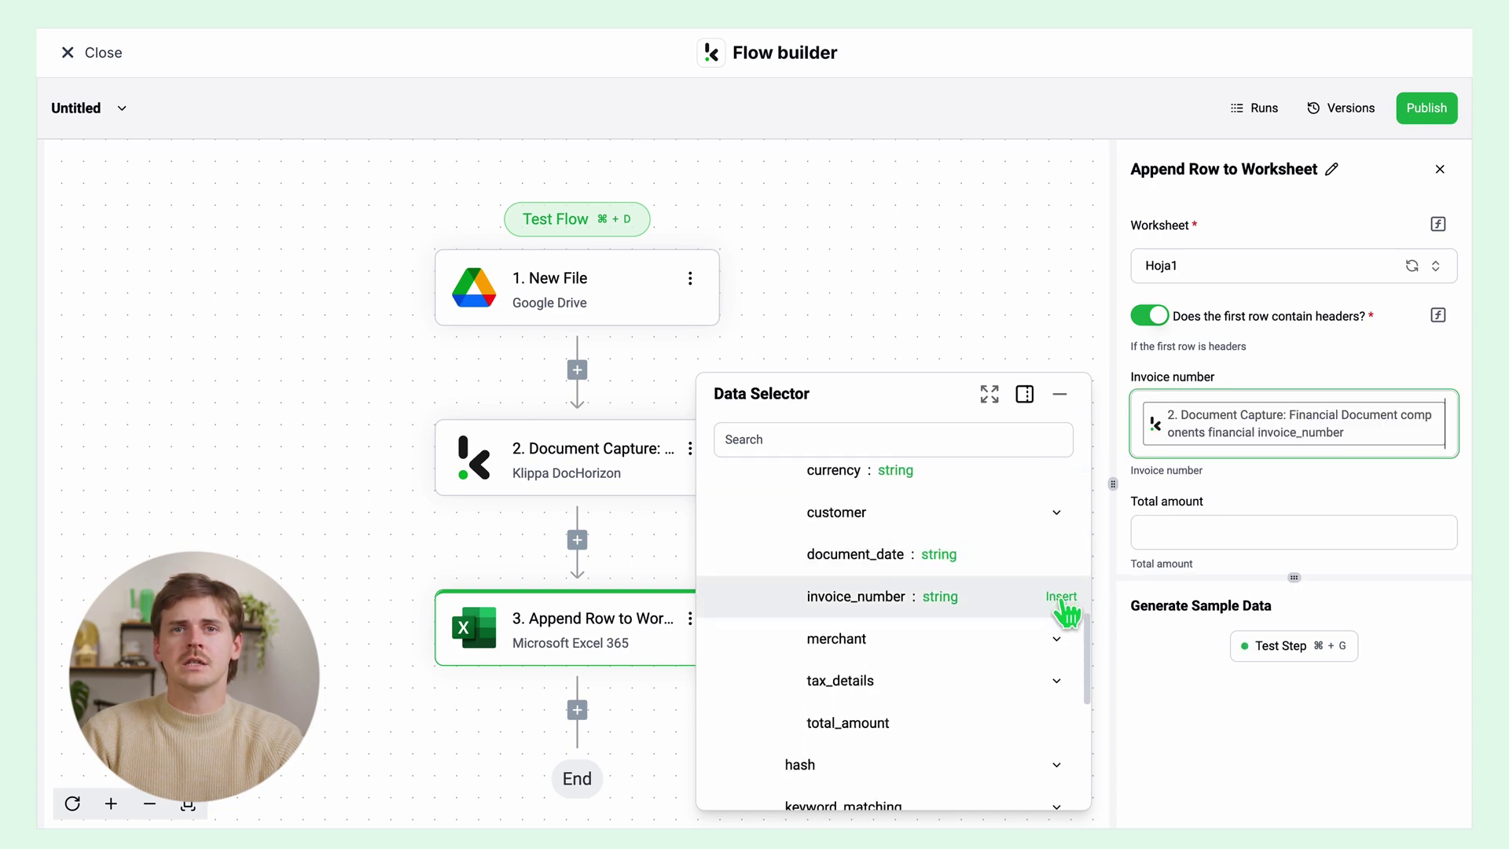
Map the captured financial total_amount into the Total amount field
{"action": "left_click", "coordinate": [1239, 544]}
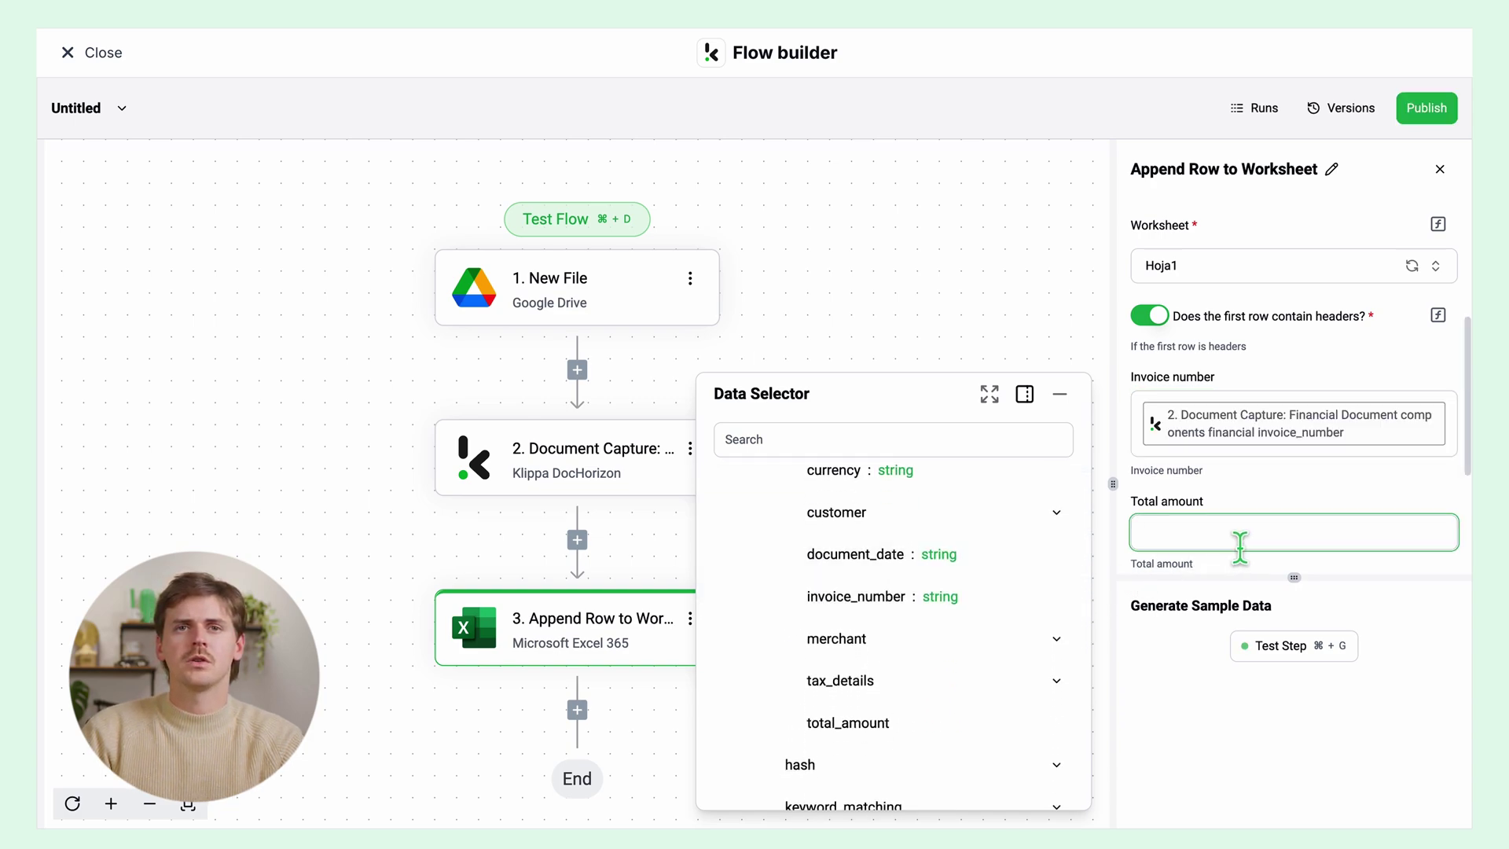
{"action": "left_click", "coordinate": [1059, 528]}
{"action": "left_click", "coordinate": [1059, 567]}
{"action": "scroll", "coordinate": [1064, 586], "scroll_direction": "down", "scroll_amount": 5}
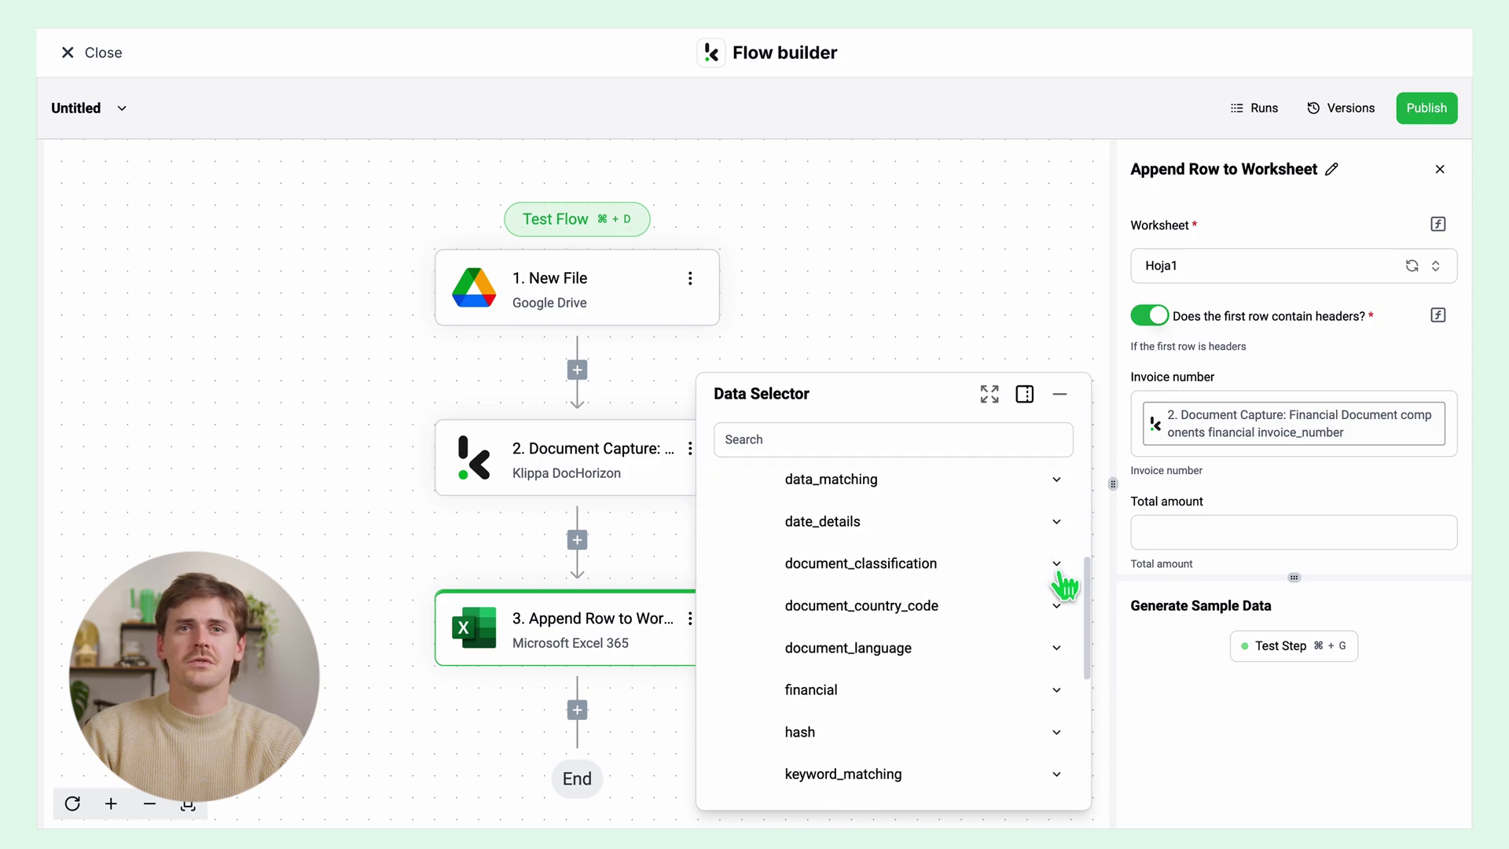
{"action": "left_click", "coordinate": [1059, 602]}
{"action": "scroll", "coordinate": [1063, 629], "scroll_direction": "down", "scroll_amount": 4}
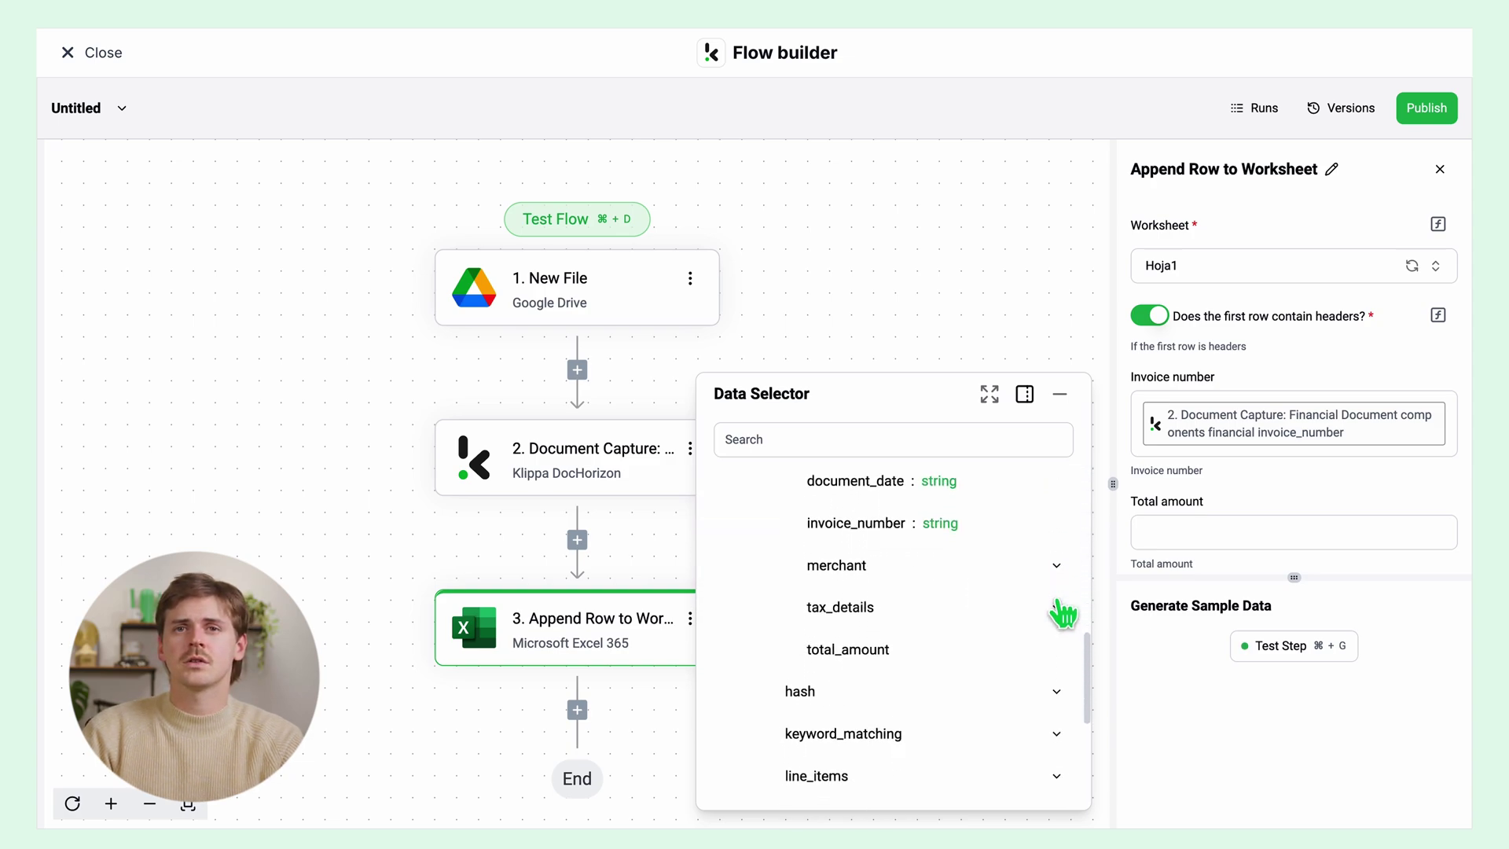
{"action": "left_click", "coordinate": [1063, 651]}
{"action": "left_click", "coordinate": [1176, 516]}
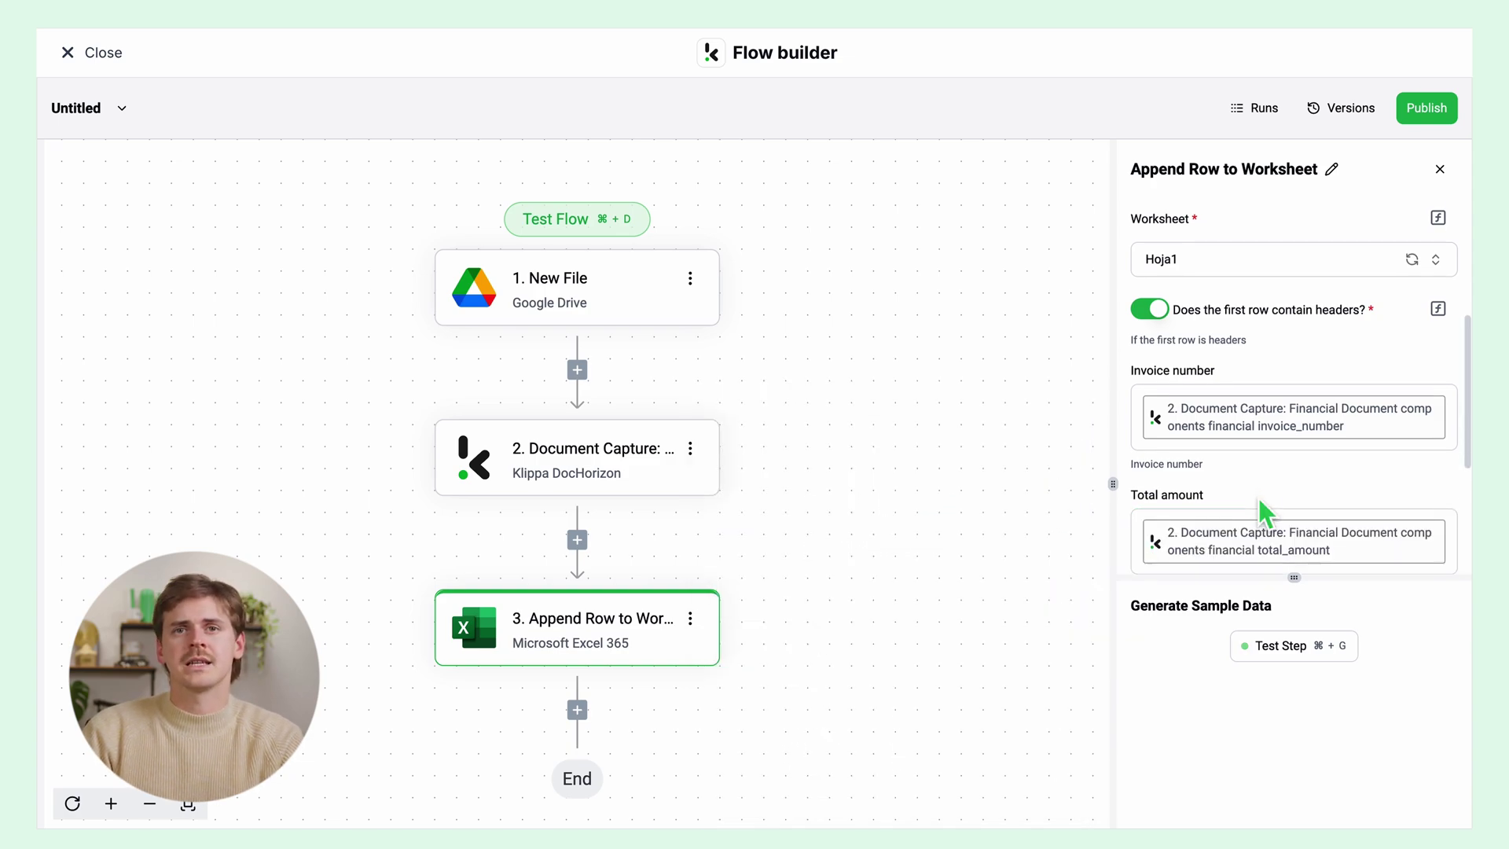
Map the captured document_date into the Date field
{"action": "scroll", "coordinate": [1265, 515], "scroll_direction": "down", "scroll_amount": 2}
{"action": "scroll", "coordinate": [1265, 515], "scroll_direction": "down", "scroll_amount": 1}
{"action": "left_click", "coordinate": [1246, 469]}
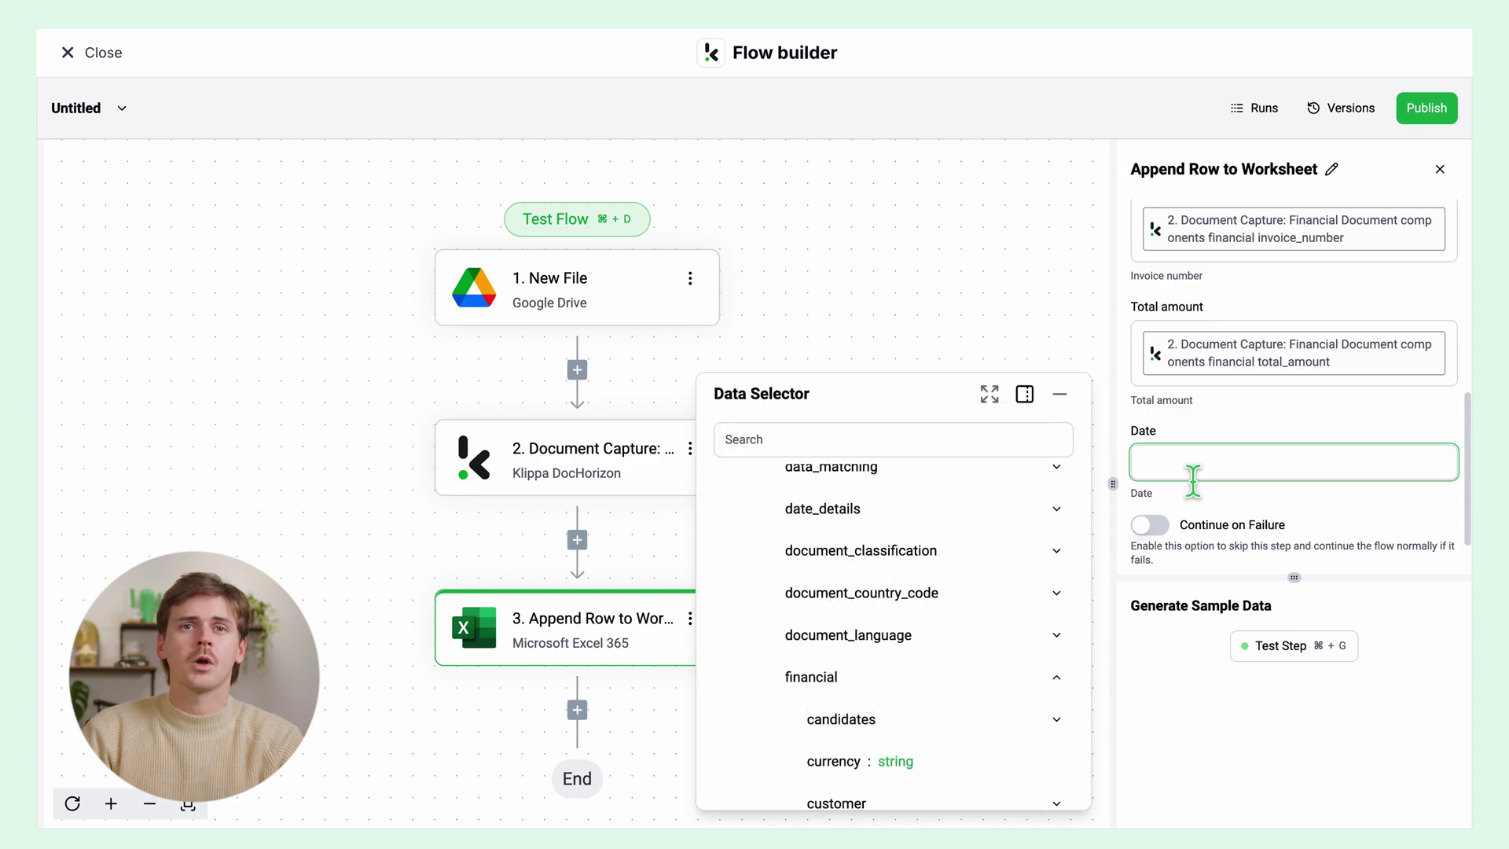
{"action": "scroll", "coordinate": [1065, 539], "scroll_direction": "up", "scroll_amount": 10}
{"action": "scroll", "coordinate": [1067, 580], "scroll_direction": "down", "scroll_amount": 7}
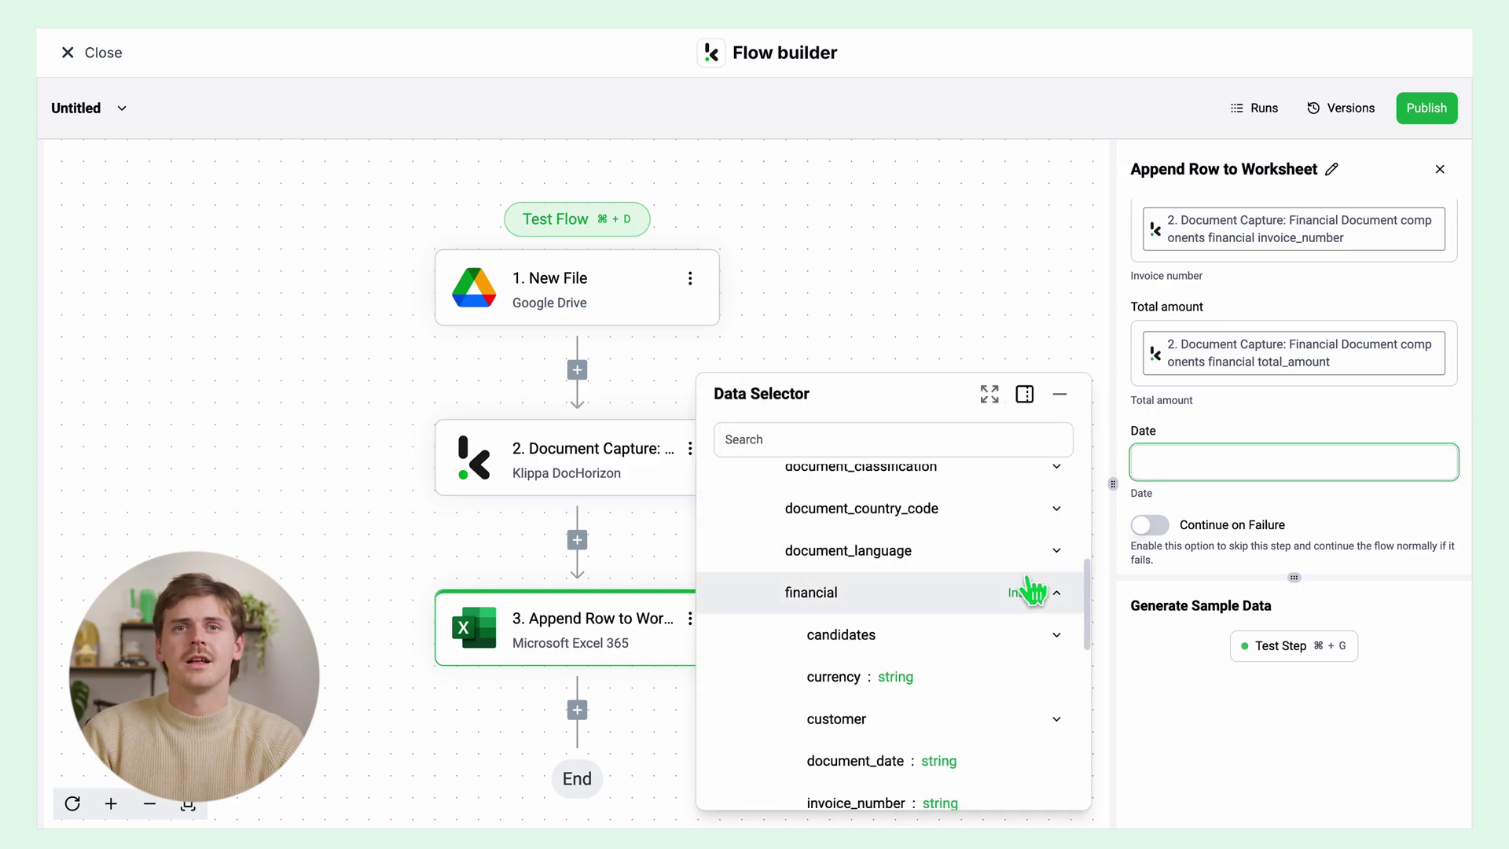
{"action": "left_click", "coordinate": [1061, 659]}
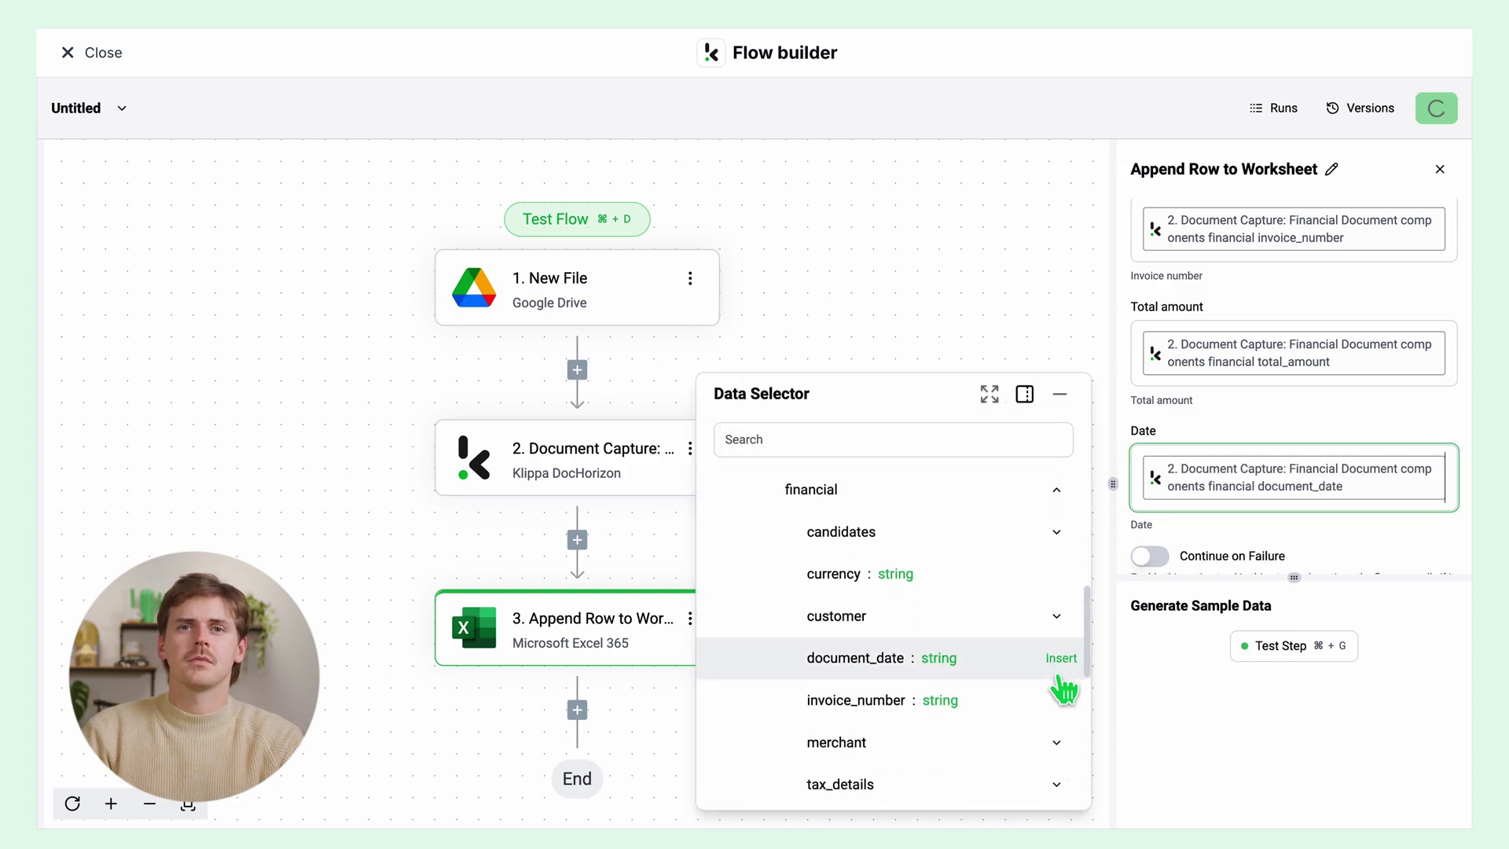
{"action": "scroll", "coordinate": [1289, 542], "scroll_direction": "down", "scroll_amount": 2}
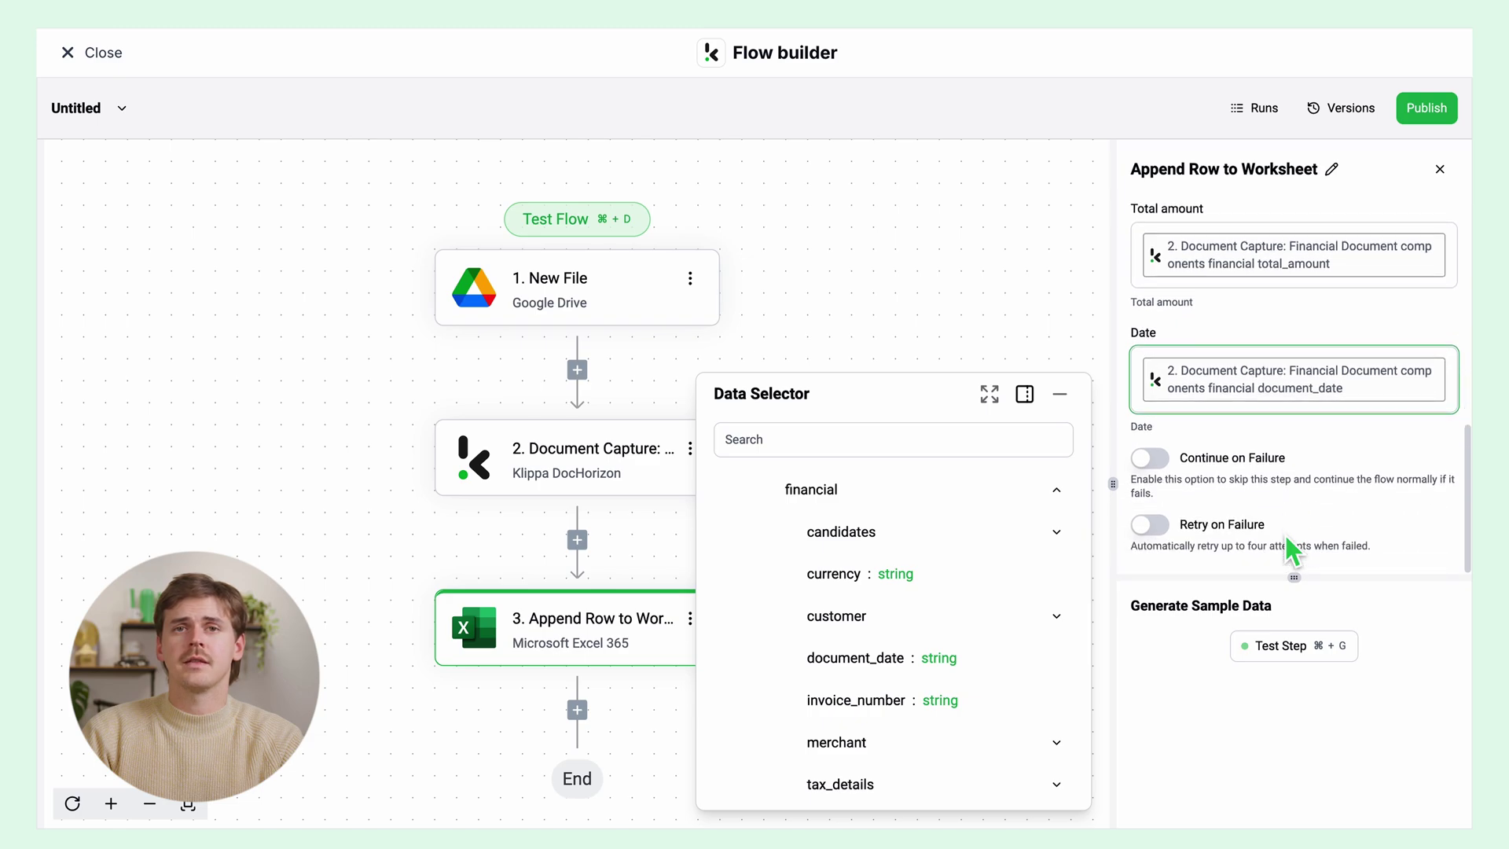
Test the Append Row to Worksheet step until it reports Tested Successfully
{"action": "left_click", "coordinate": [1304, 646]}
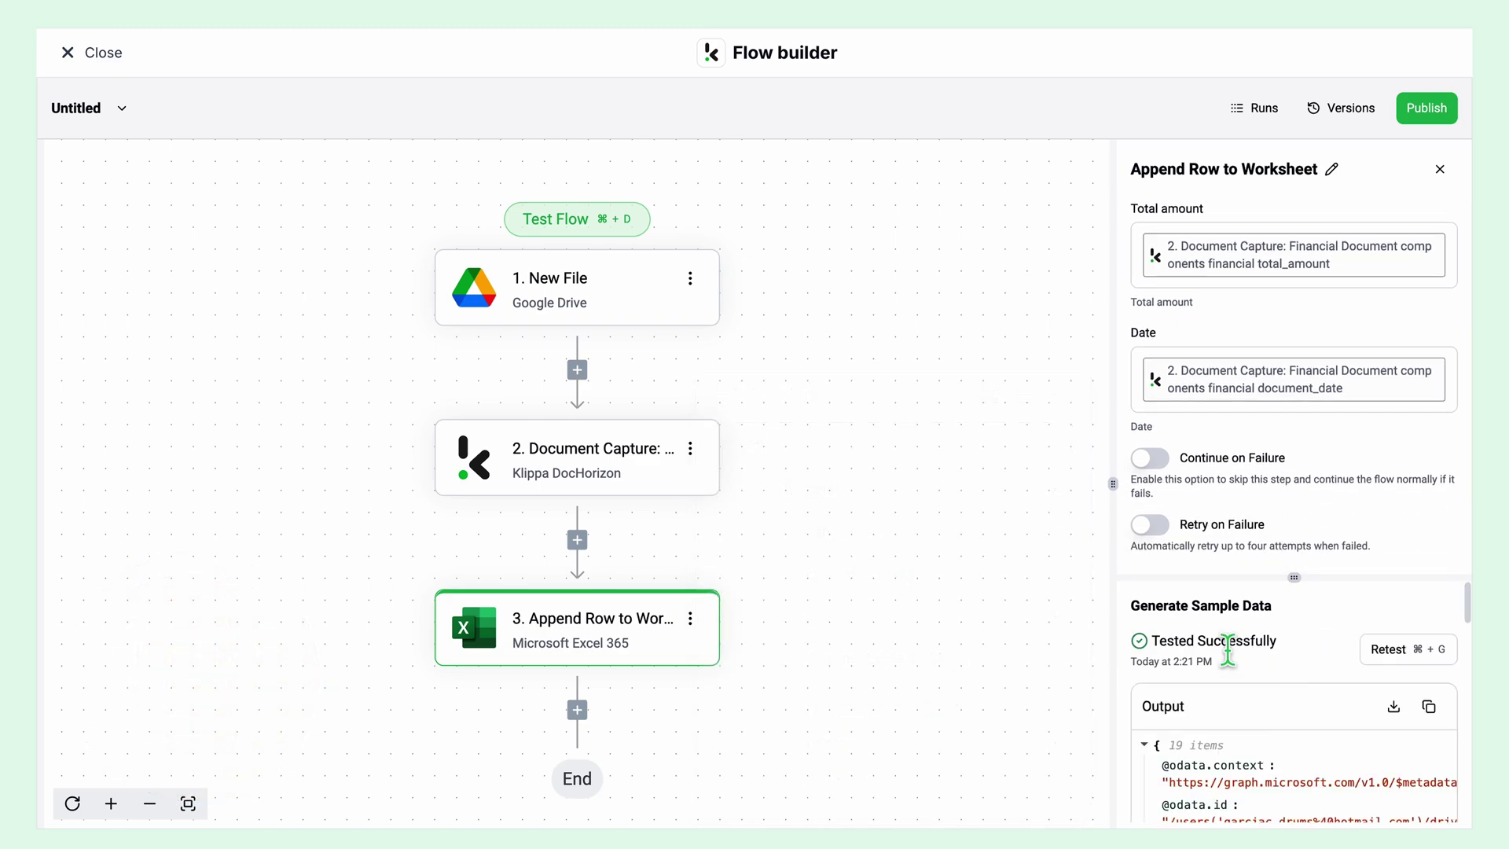